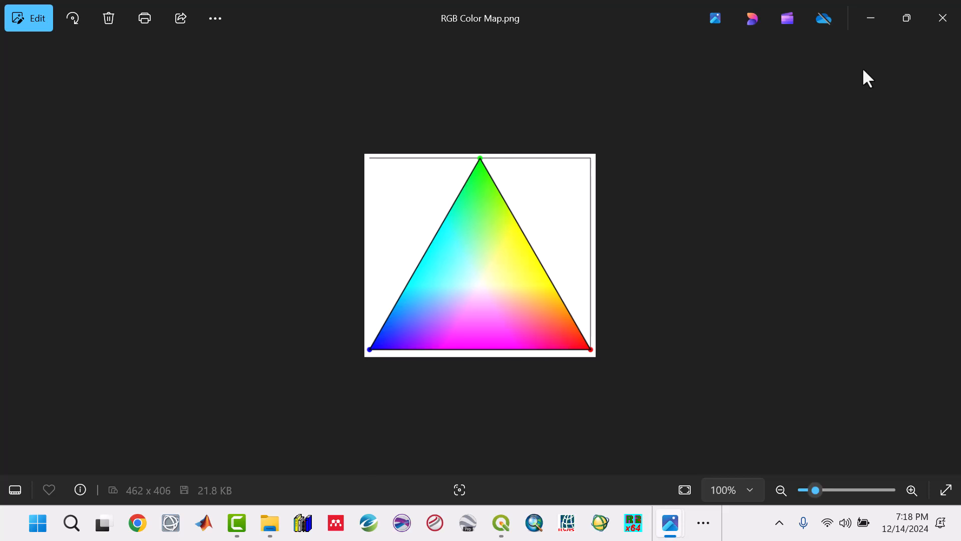
# Close the colour map image and read the Ternary map section of the Aero_Radiometric Paper PDF, focusing on the meaning of the colours.
pyautogui.click(943, 18)
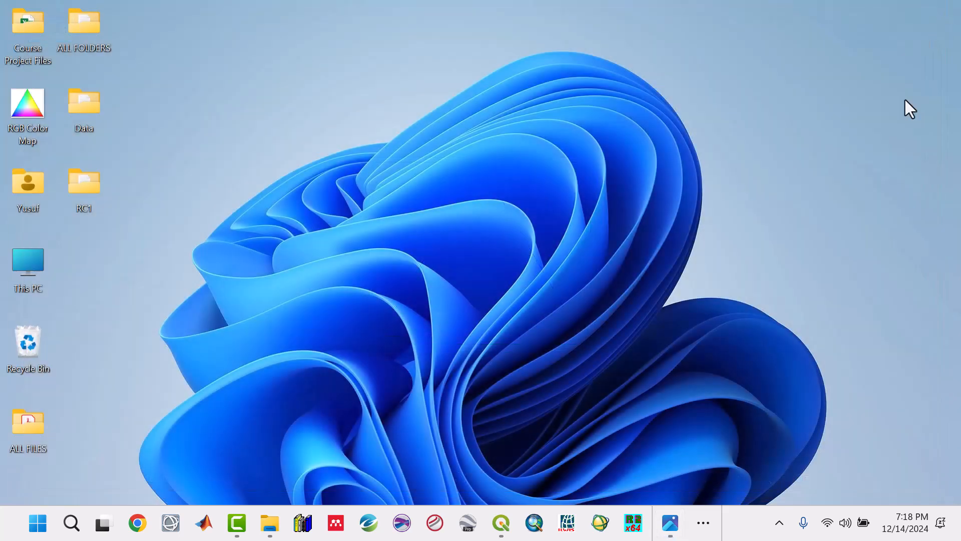
pyautogui.click(704, 522)
pyautogui.click(711, 479)
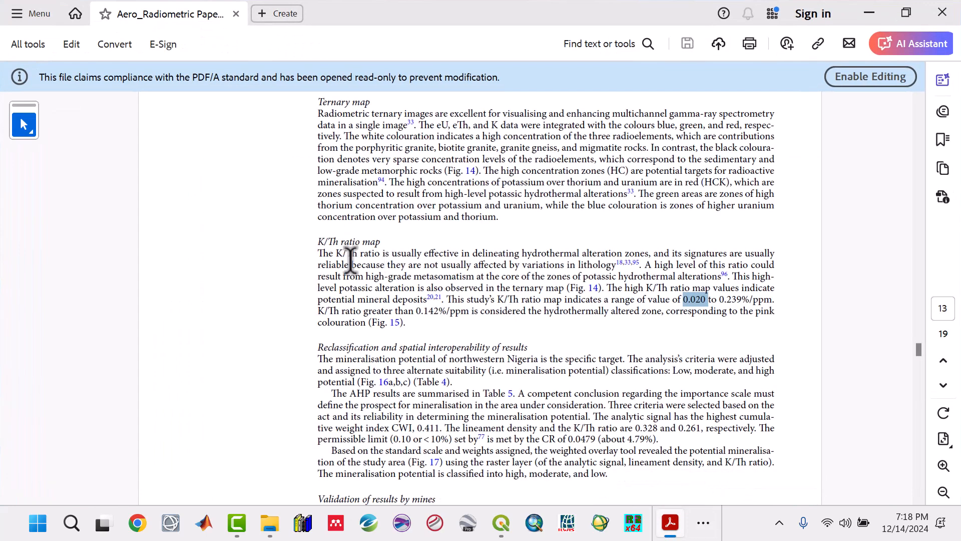
pyautogui.scroll(1, 339, 170)
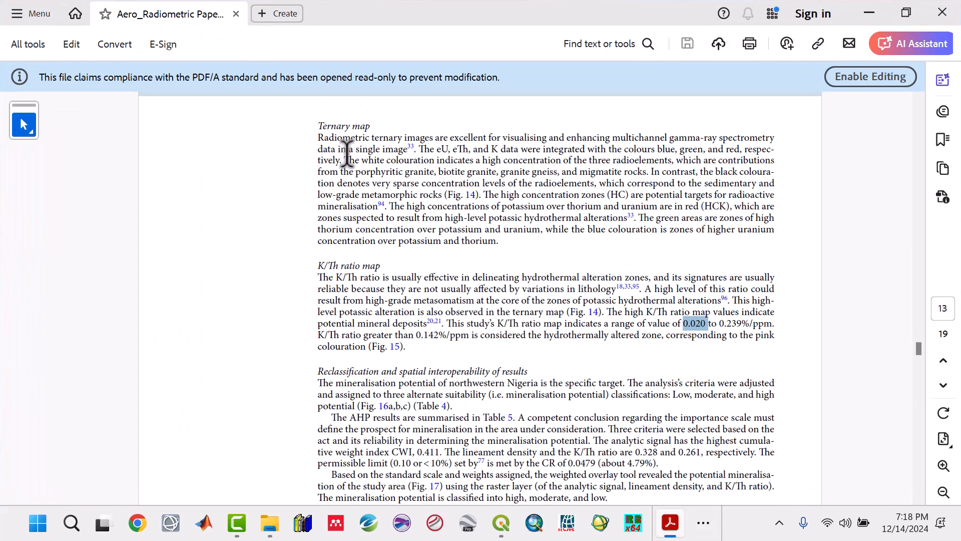
pyautogui.moveTo(344, 159); pyautogui.dragTo(651, 160)
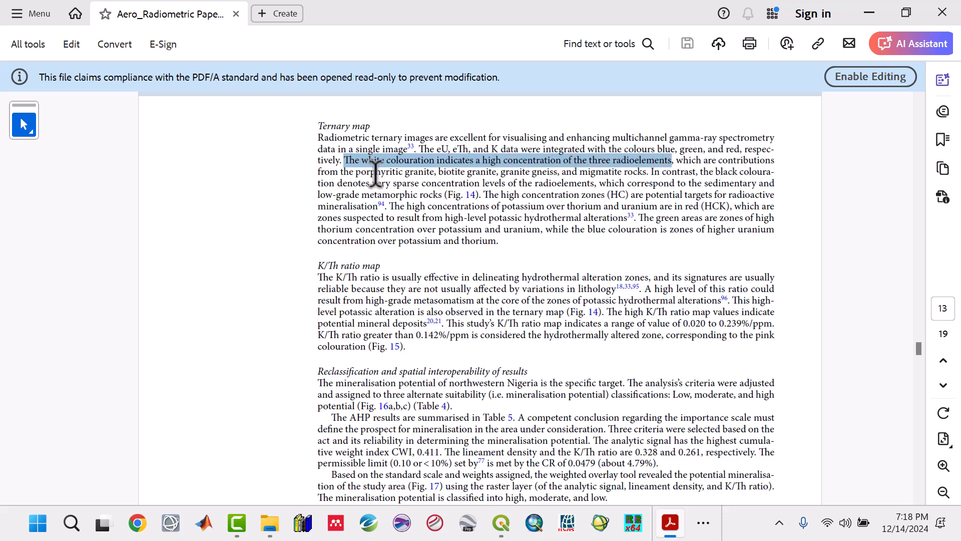
pyautogui.click(460, 174)
pyautogui.moveTo(649, 172); pyautogui.dragTo(361, 160)
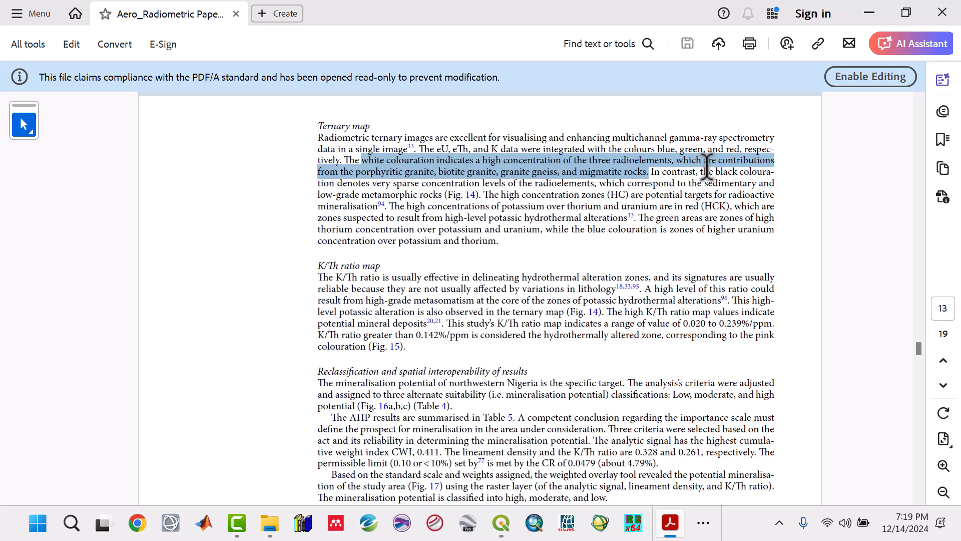
pyautogui.moveTo(715, 171); pyautogui.dragTo(389, 182)
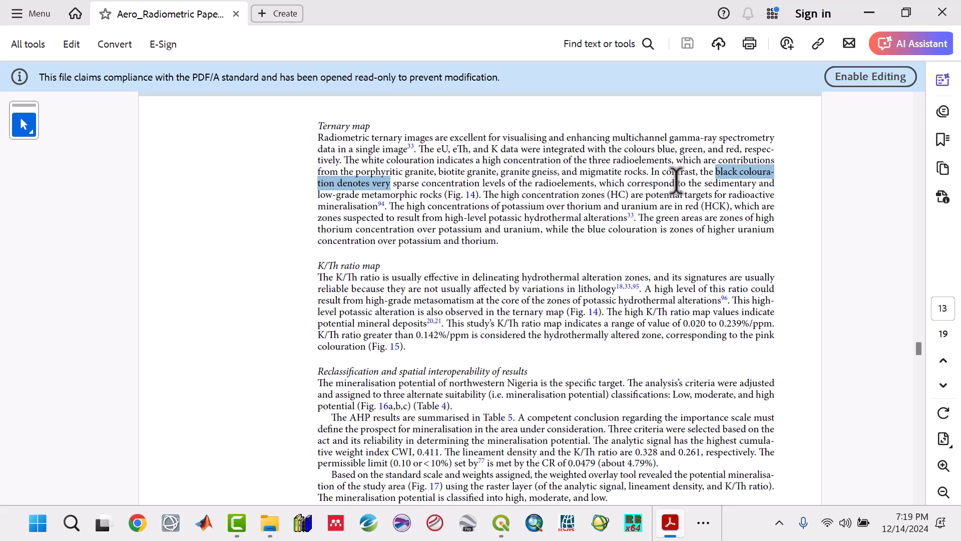
pyautogui.moveTo(704, 182); pyautogui.dragTo(708, 183)
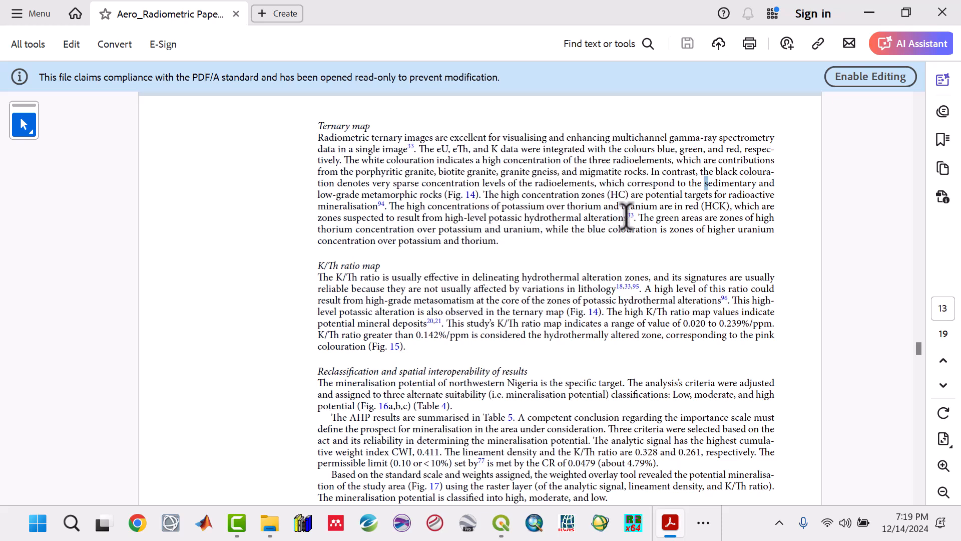
pyautogui.moveTo(543, 229); pyautogui.dragTo(416, 149)
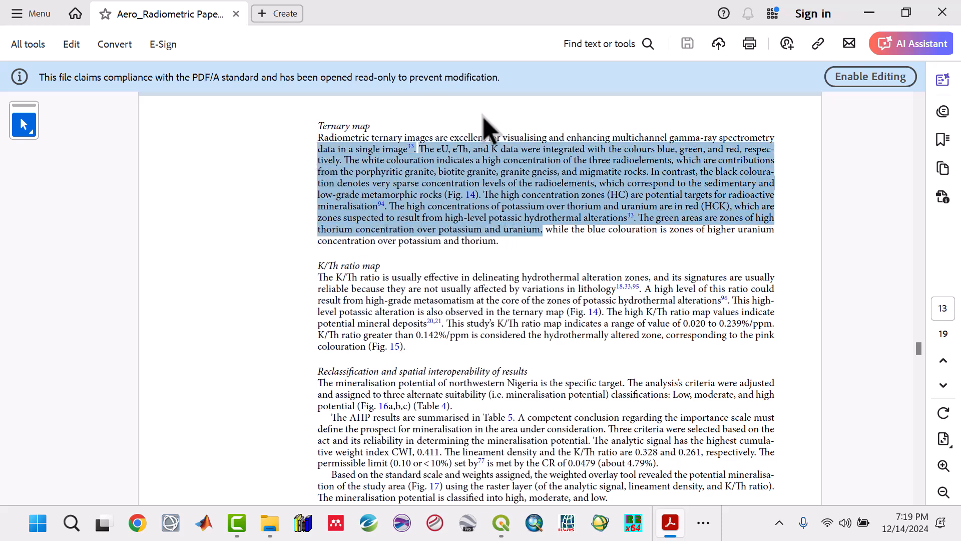
pyautogui.click(871, 5)
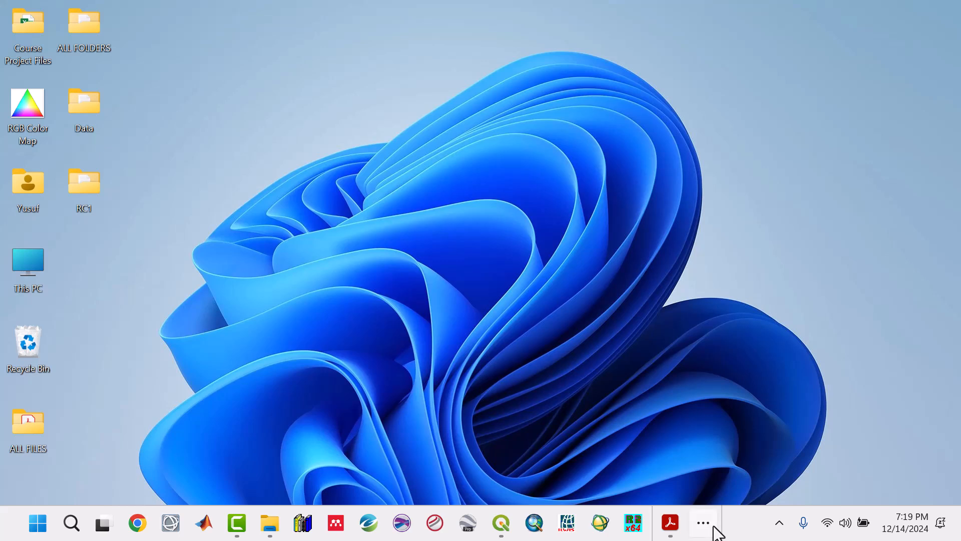
# Switch to Oasis montaj and display the K_LL.grd grid fitted to the window.
pyautogui.click(714, 527)
pyautogui.click(608, 480)
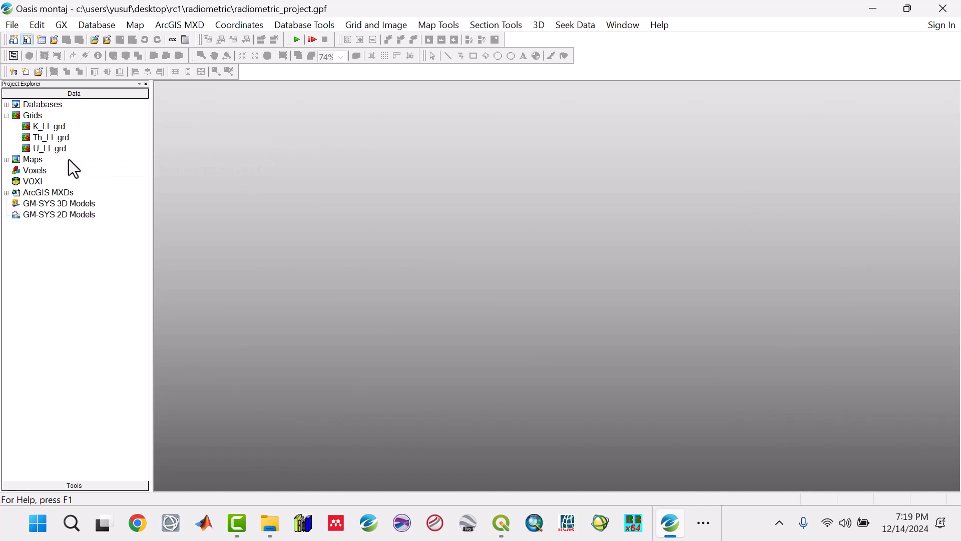
pyautogui.doubleClick(54, 131)
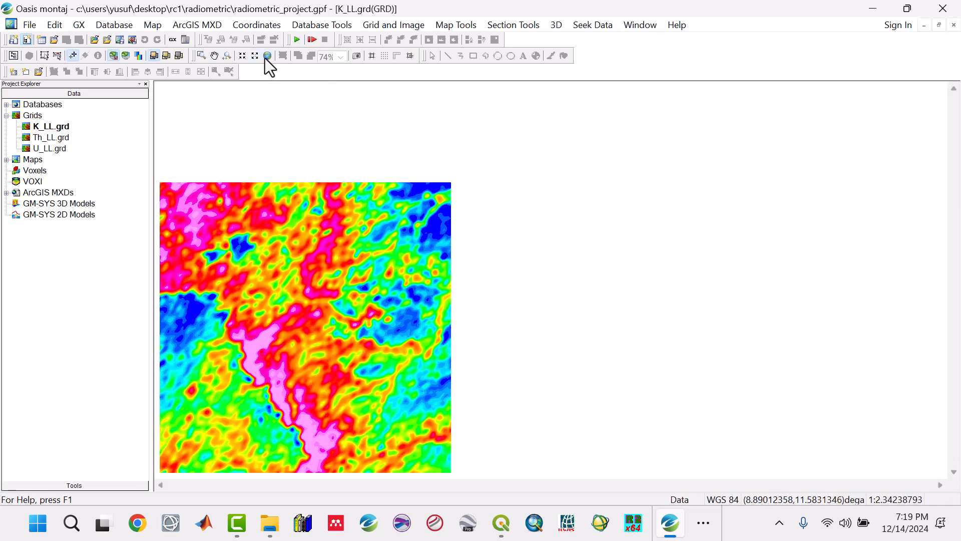
pyautogui.click(268, 56)
# Start a new map and take its data range from the Th_LL.grd grid.
pyautogui.click(153, 25)
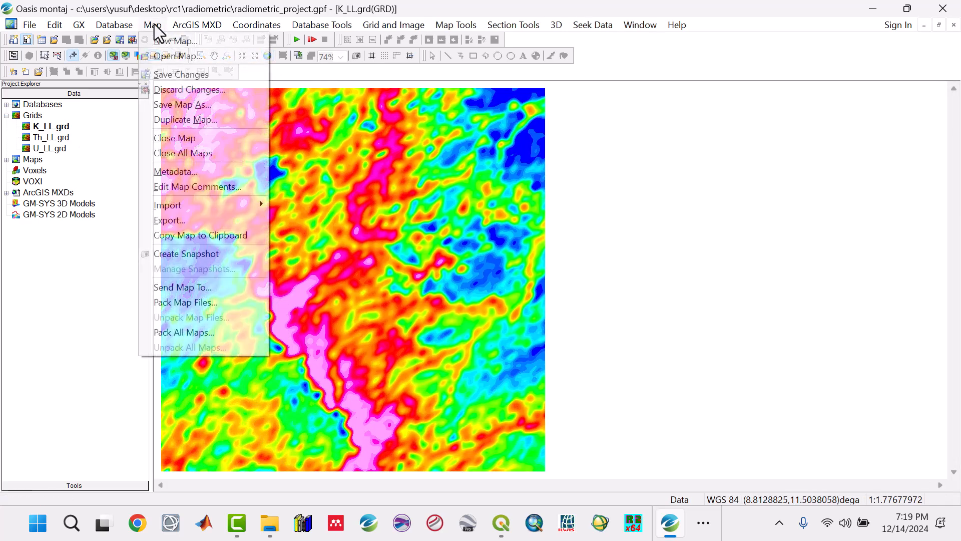
pyautogui.click(171, 40)
pyautogui.click(458, 314)
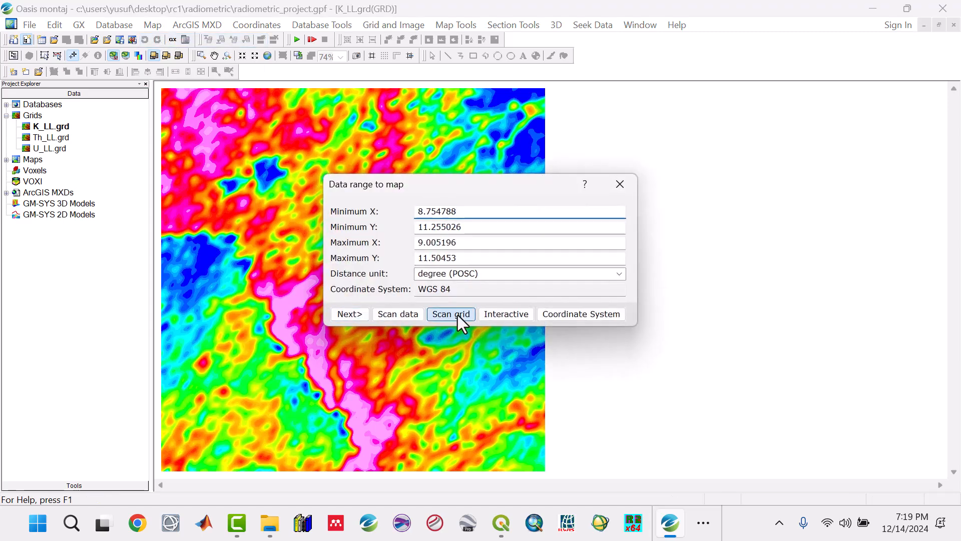
pyautogui.click(592, 251)
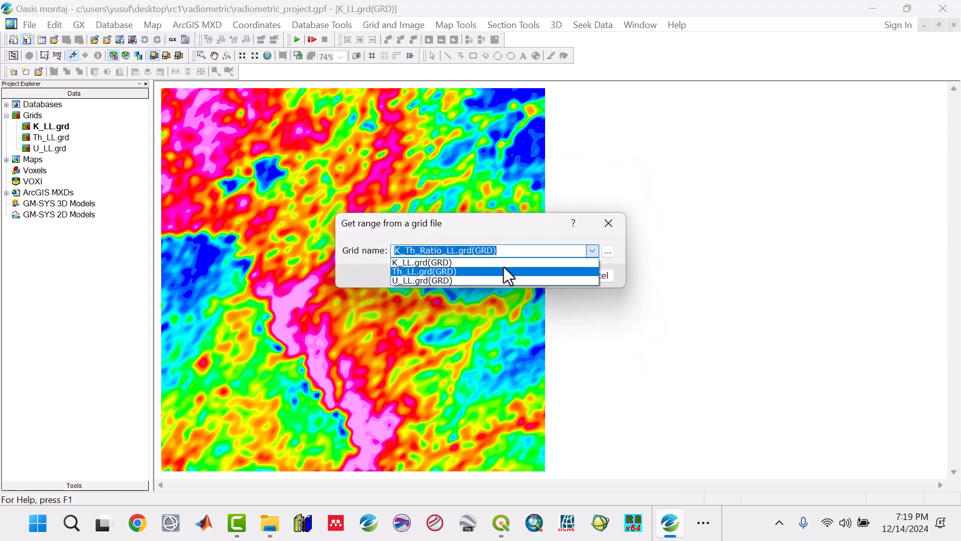
pyautogui.click(504, 271)
pyautogui.click(554, 277)
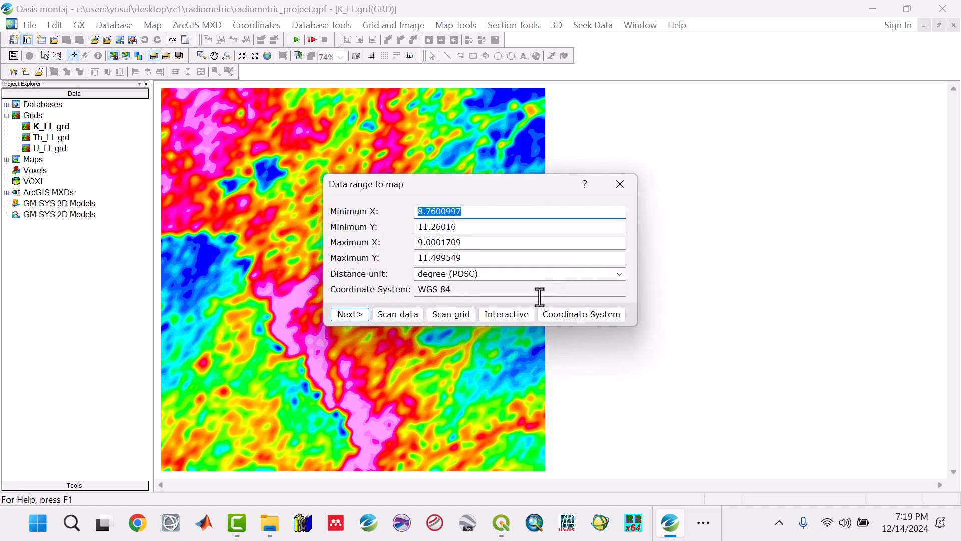
pyautogui.click(350, 314)
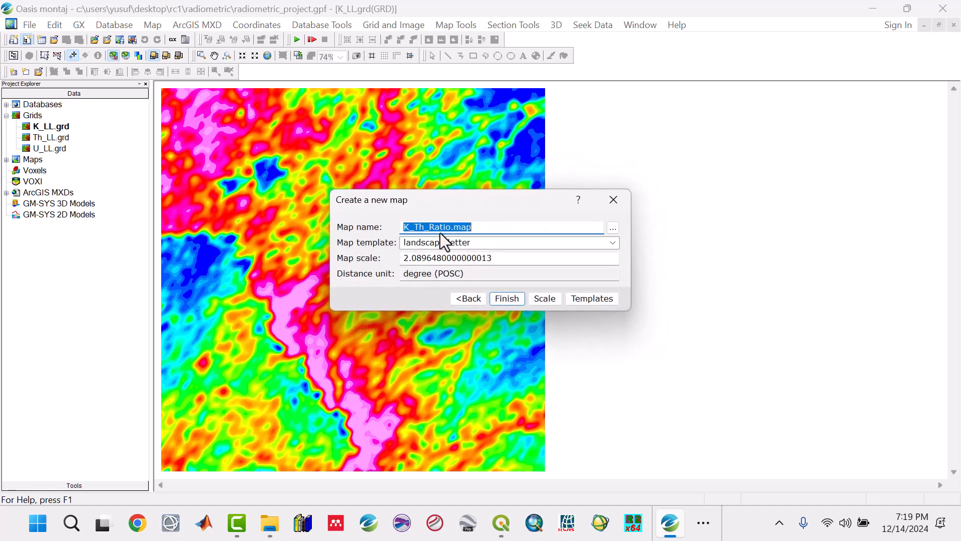
# Name the new map Ternary_Map, recalculate its scale and create it.
pyautogui.write('Ternary_Map')
pyautogui.click(557, 304)
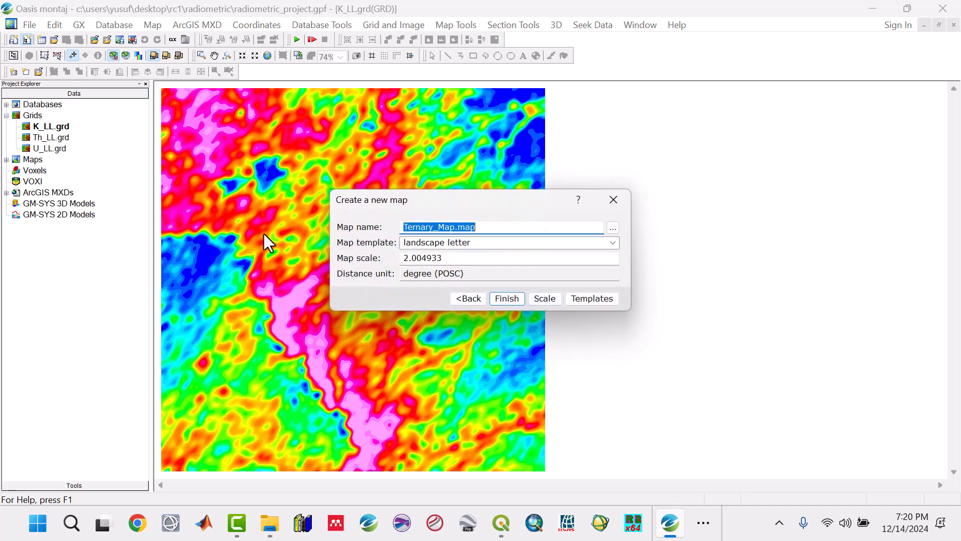
pyautogui.click(509, 297)
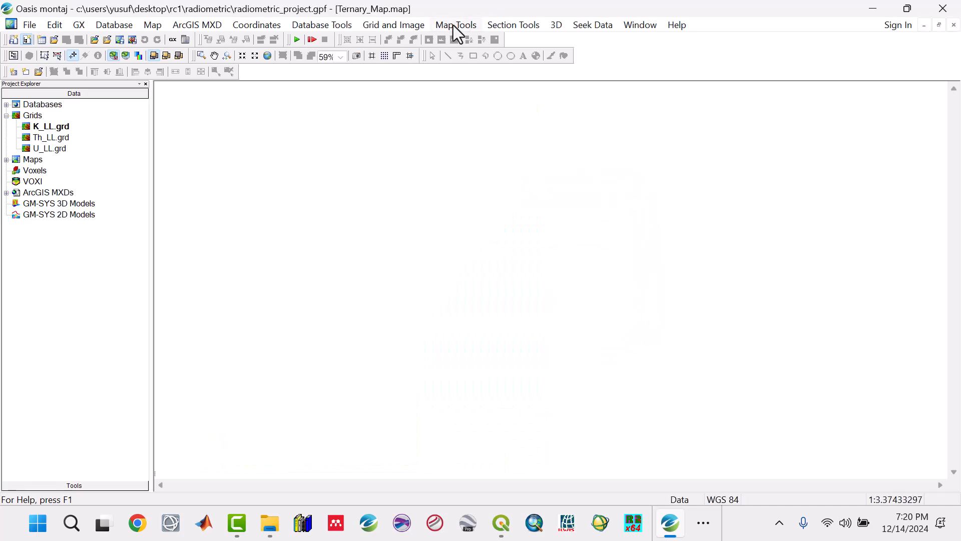
# Start drawing a base map and set its right margin to 6 cm and left margin to 2 cm.
pyautogui.click(455, 25)
pyautogui.moveTo(575, 56)
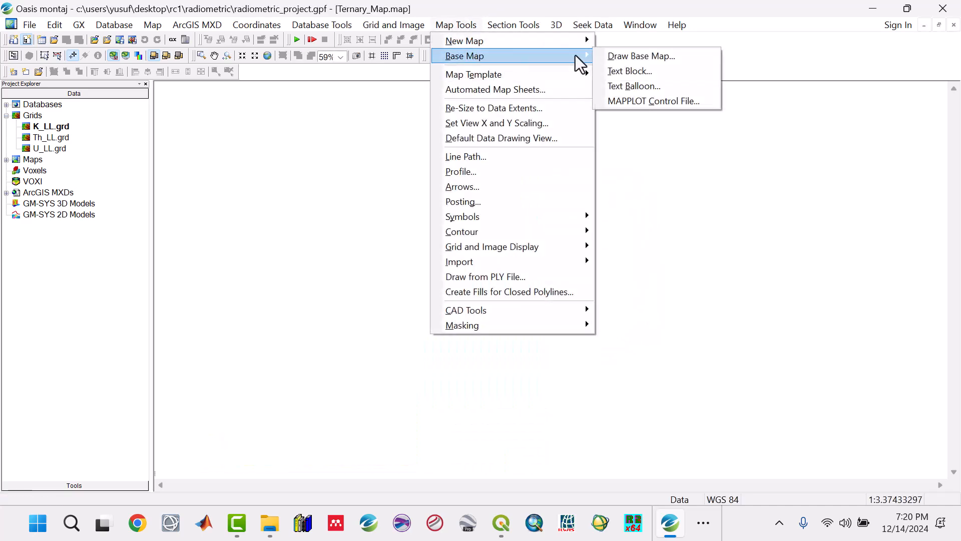
pyautogui.click(619, 56)
pyautogui.moveTo(532, 233); pyautogui.dragTo(434, 234)
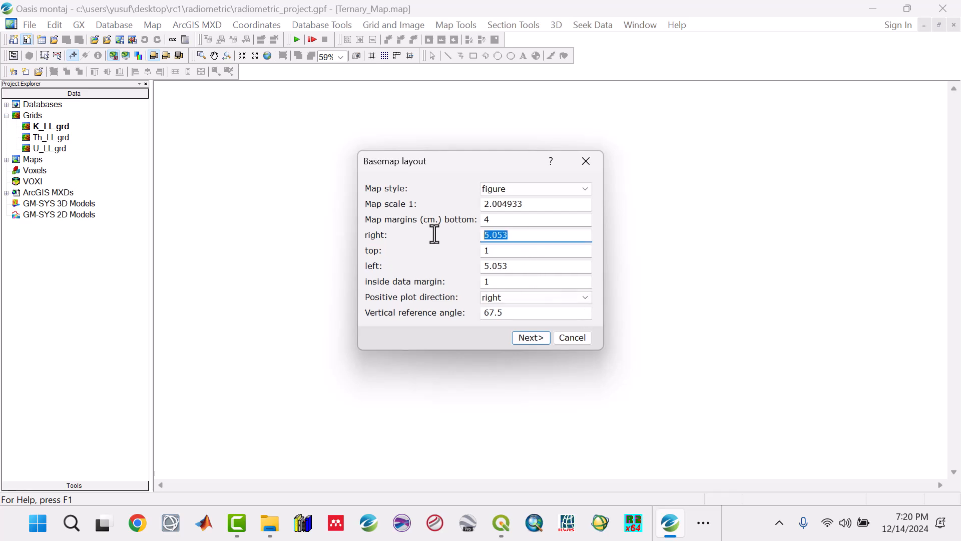
pyautogui.write('6')
pyautogui.moveTo(519, 269); pyautogui.dragTo(474, 269)
pyautogui.write('2')
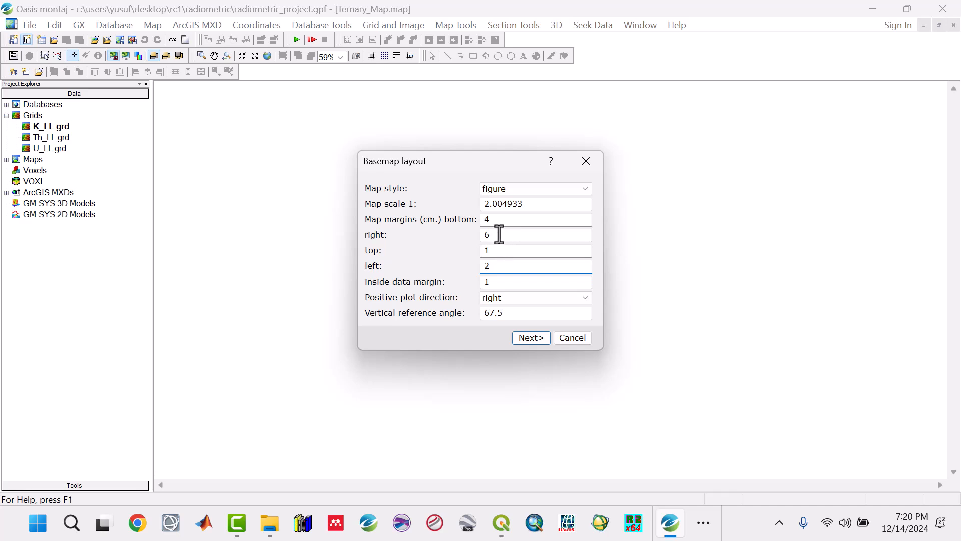
# Switch to the Ternary Map.jpg reference image in Photos and check how much room the legend takes beside the map.
pyautogui.click(701, 523)
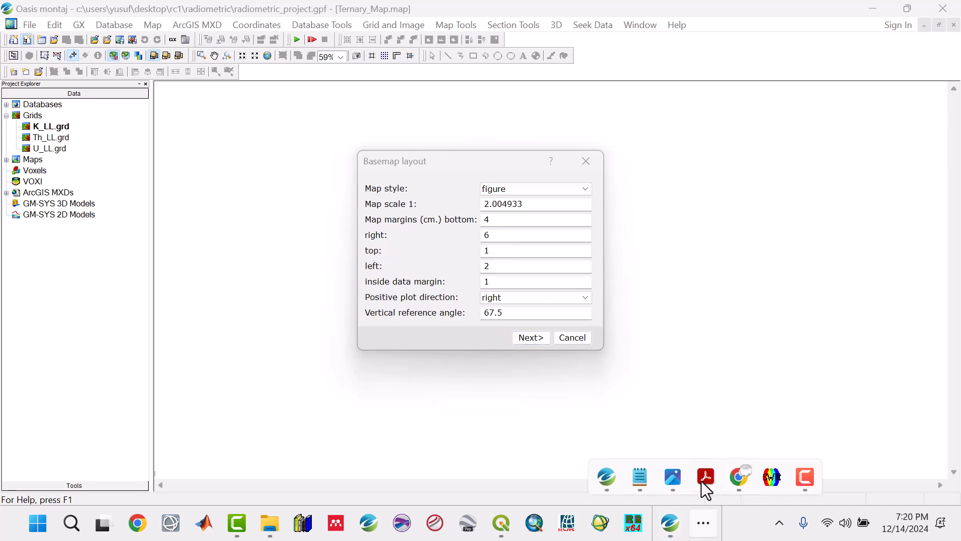
pyautogui.moveTo(676, 478)
pyautogui.click(750, 422)
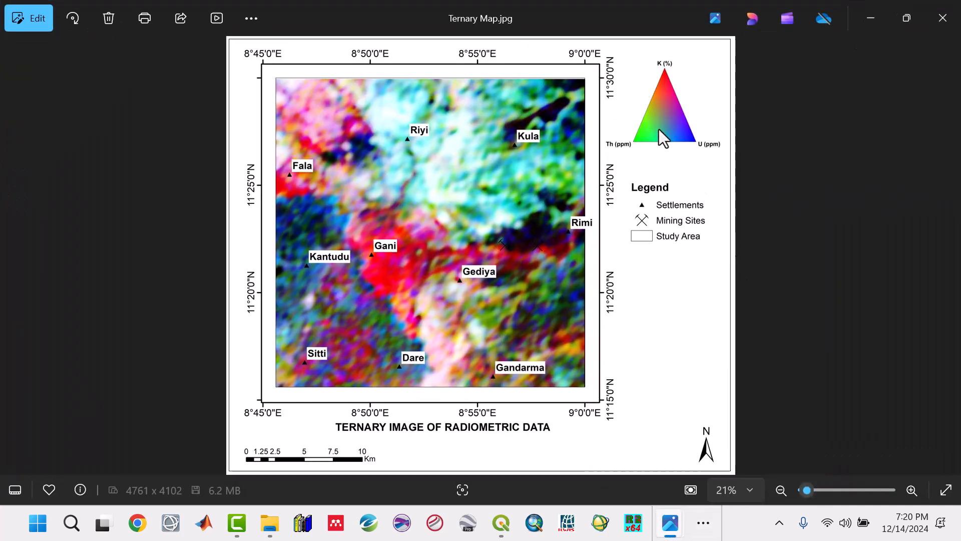
pyautogui.click(873, 17)
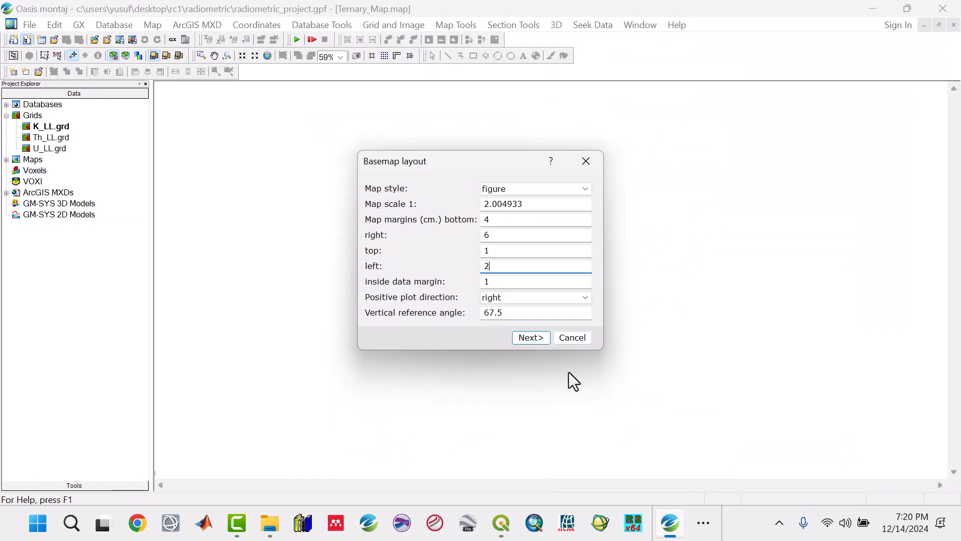
# Accept the base map layout and figure-style settings, title the figure TERNARY MAP, and draw it fitted to the window.
pyautogui.click(531, 338)
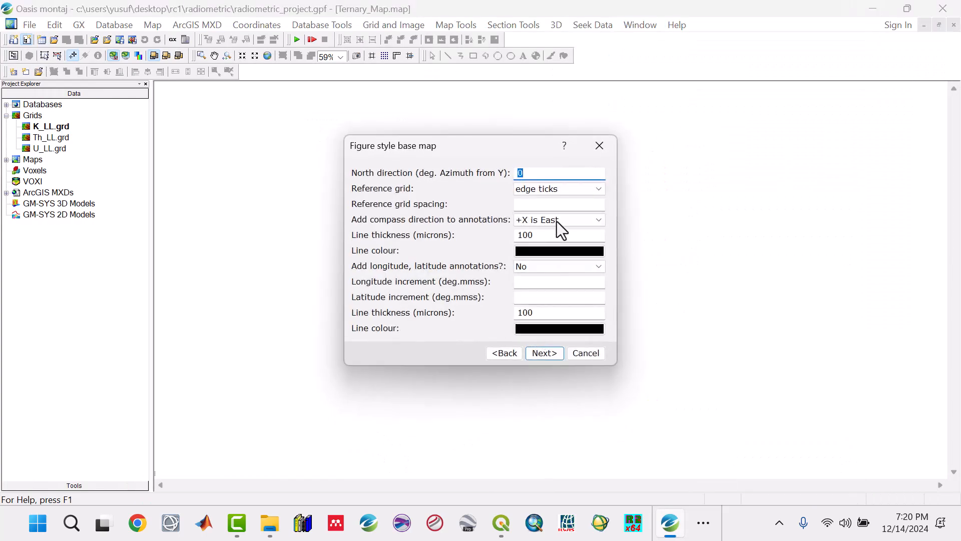
pyautogui.click(544, 352)
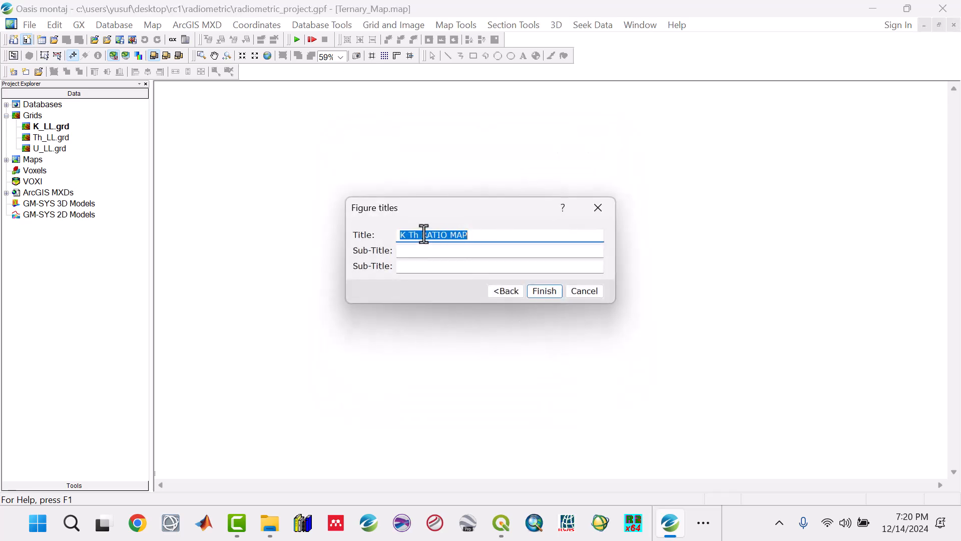
pyautogui.moveTo(447, 234); pyautogui.dragTo(387, 237)
pyautogui.write('TERNARY MA')
pyautogui.press('BackSpace')
pyautogui.press('BackSpace')
pyautogui.press('BackSpace')
pyautogui.click(545, 292)
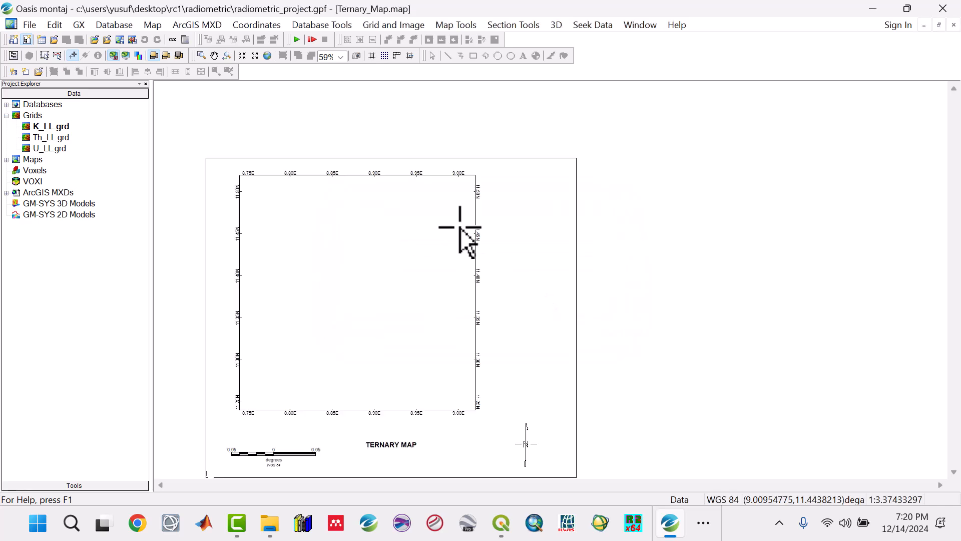
pyautogui.click(268, 56)
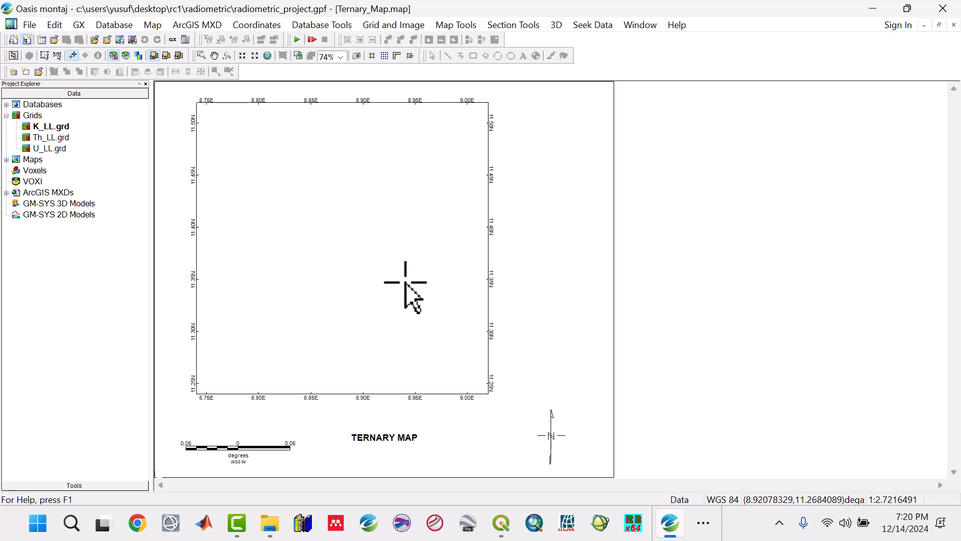
# Start a ternary colour image for the map and set its colour model to RGB.
pyautogui.click(444, 25)
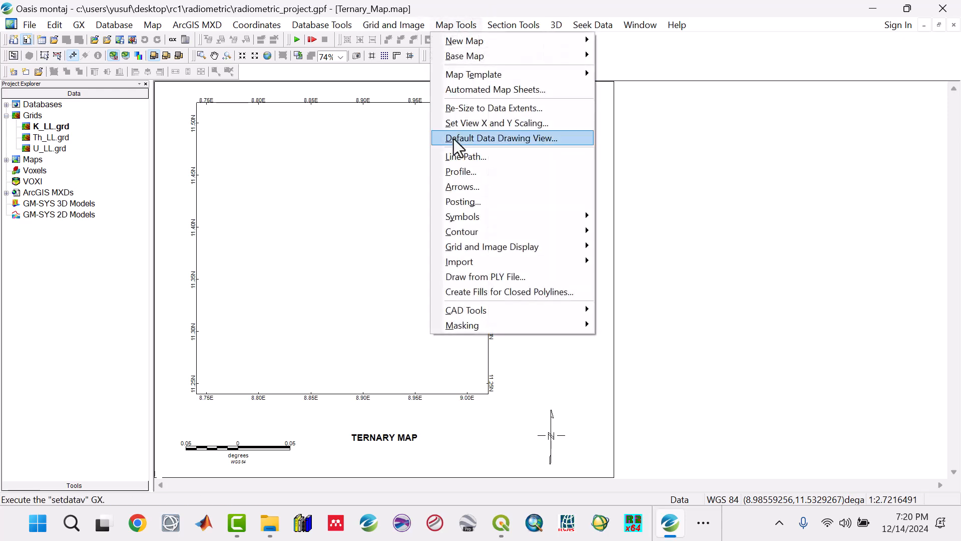
pyautogui.moveTo(494, 246)
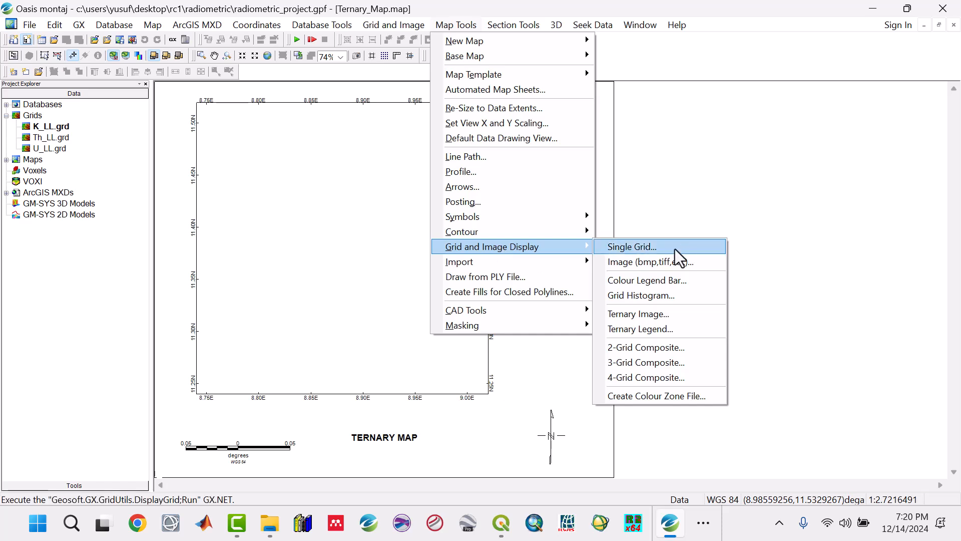
pyautogui.click(639, 314)
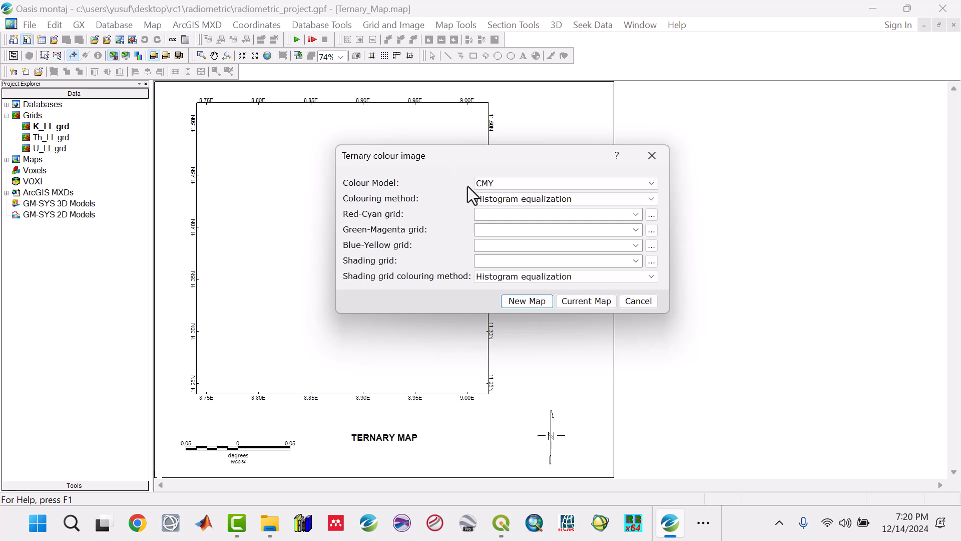
pyautogui.click(500, 186)
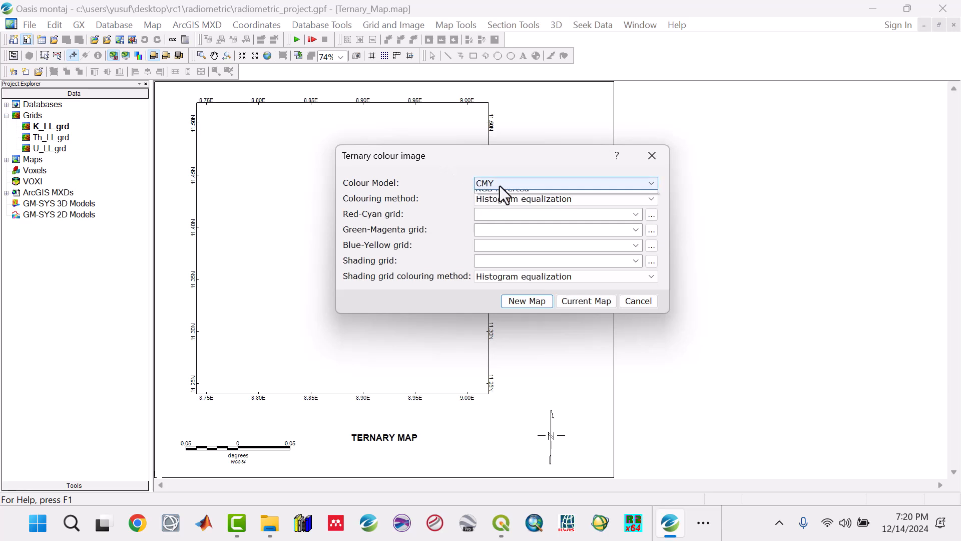
pyautogui.click(499, 217)
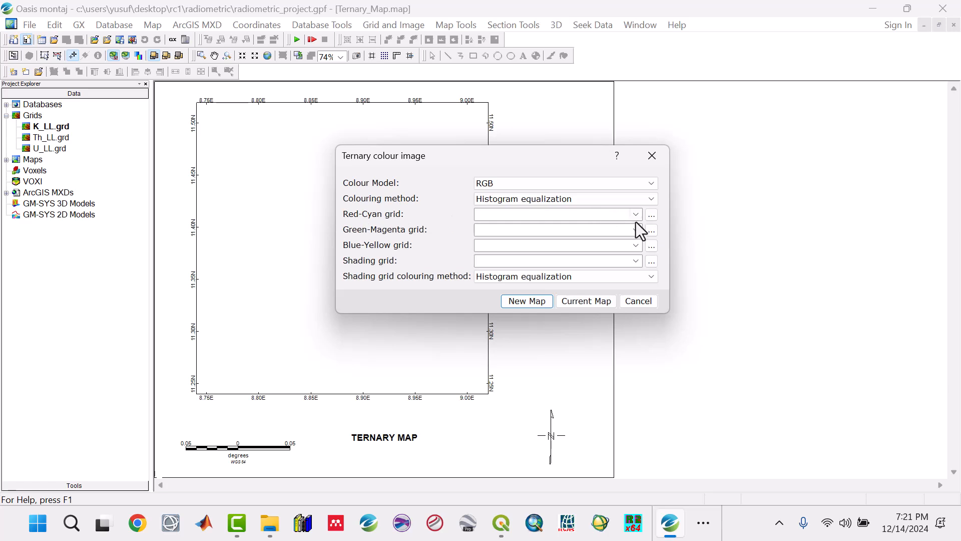
# Switch to the Ternary Map.jpg reference image in Photos and check which radioelement each colour of the triangle legend represents.
pyautogui.click(703, 522)
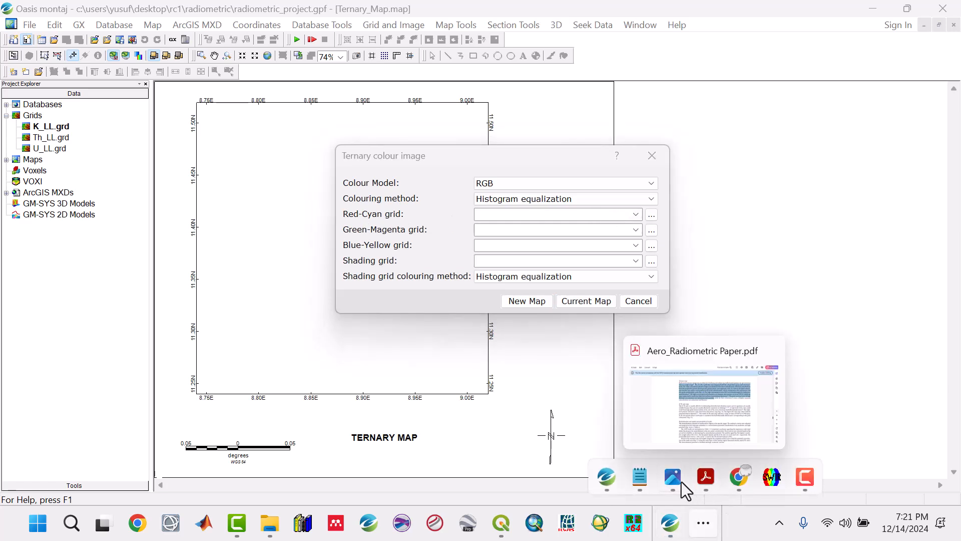
pyautogui.moveTo(673, 478)
pyautogui.click(756, 427)
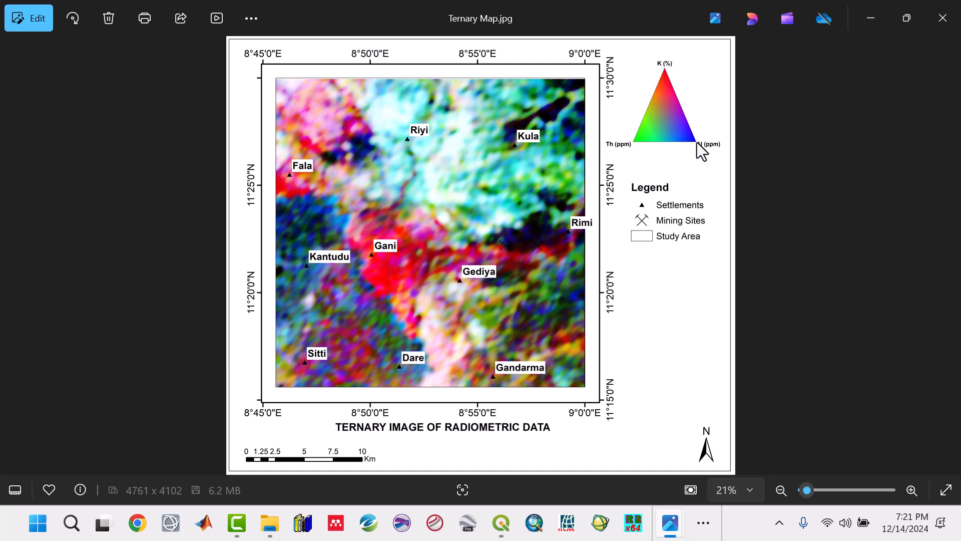
# Return to Oasis montaj and assign K_LL.grd to Red-Cyan, Th_LL.grd to Green-Magenta and U_LL.grd to Blue-Yellow in the ternary image.
pyautogui.click(874, 14)
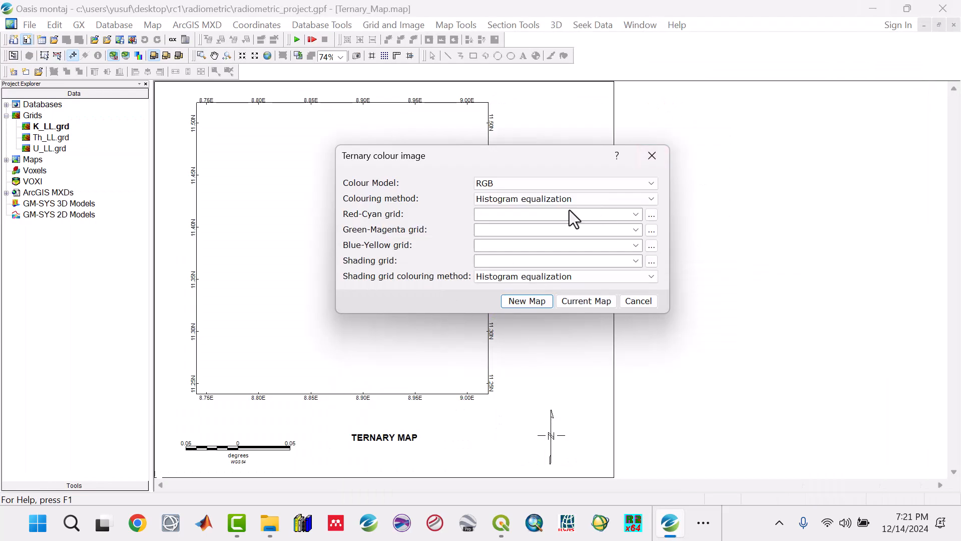
pyautogui.click(636, 214)
pyautogui.click(537, 224)
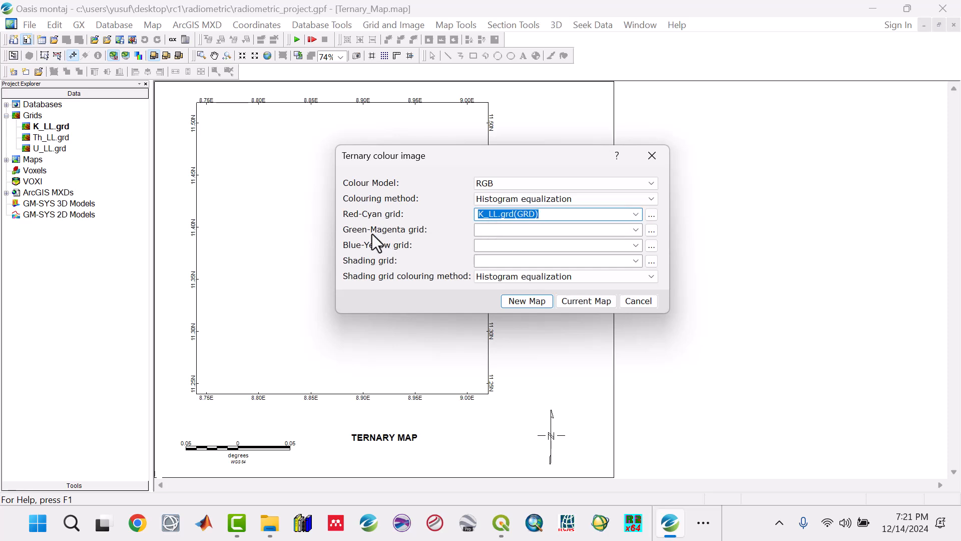
pyautogui.click(635, 230)
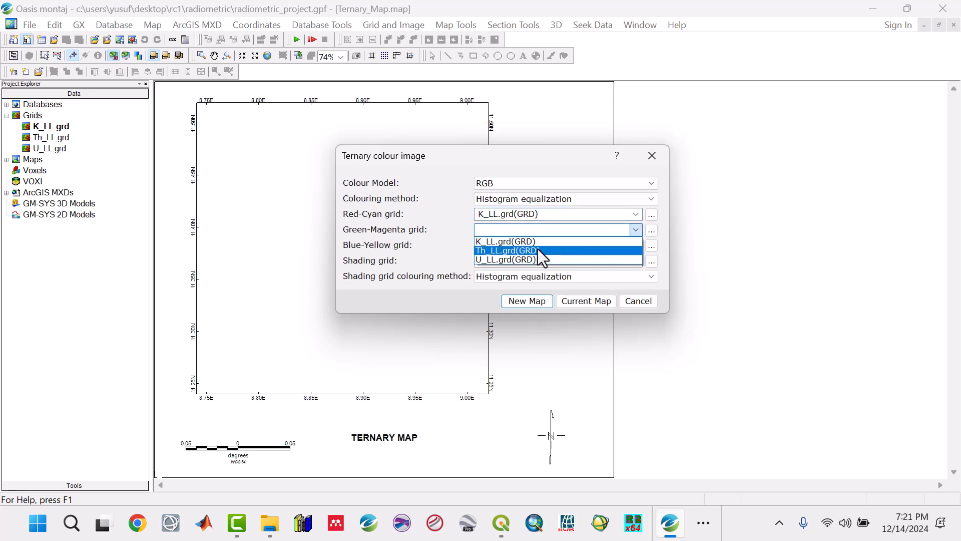
pyautogui.click(538, 248)
pyautogui.click(636, 246)
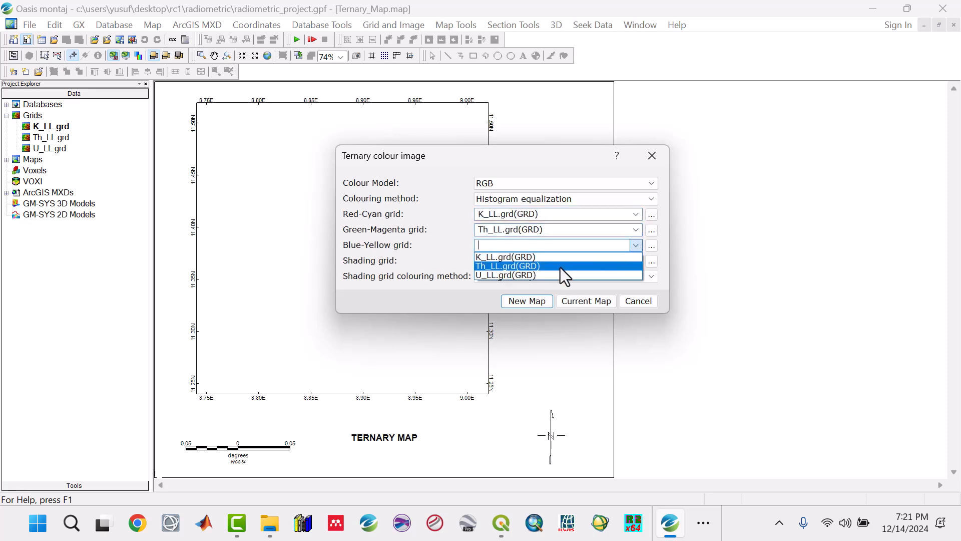
pyautogui.click(559, 274)
# Compare the grid assignments with the Ternary Map.jpg legend in Photos and draw the ternary image on the current map.
pyautogui.click(703, 522)
pyautogui.moveTo(706, 482)
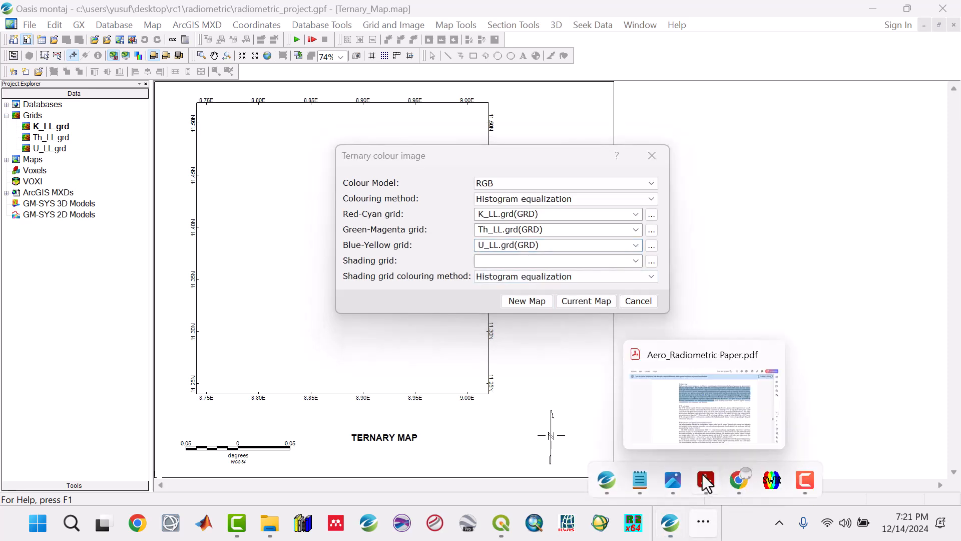
pyautogui.moveTo(674, 479)
pyautogui.click(728, 423)
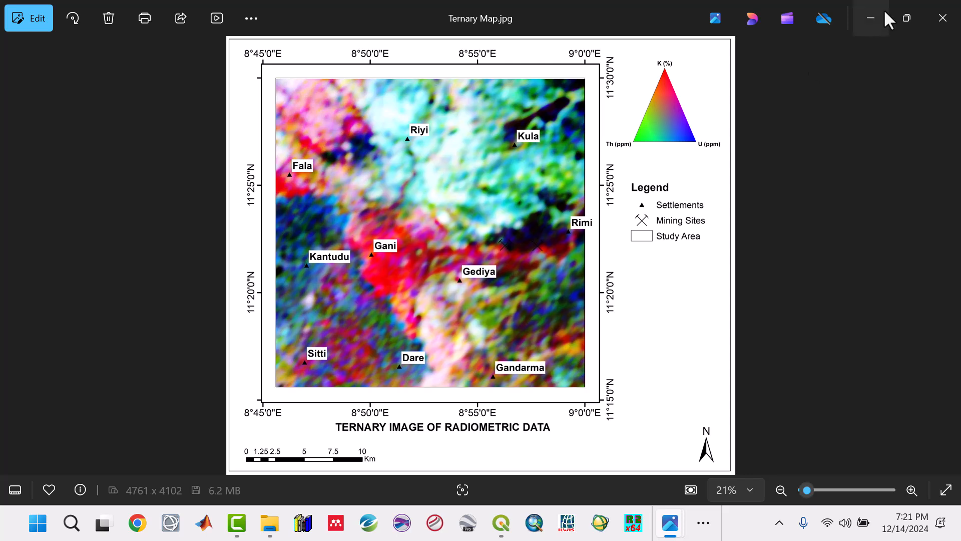
pyautogui.click(871, 18)
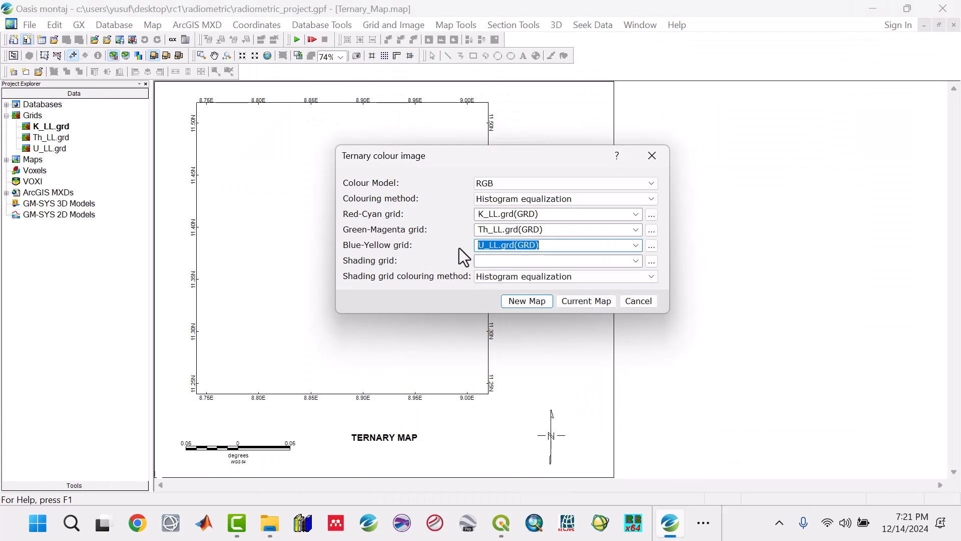
pyautogui.click(495, 231)
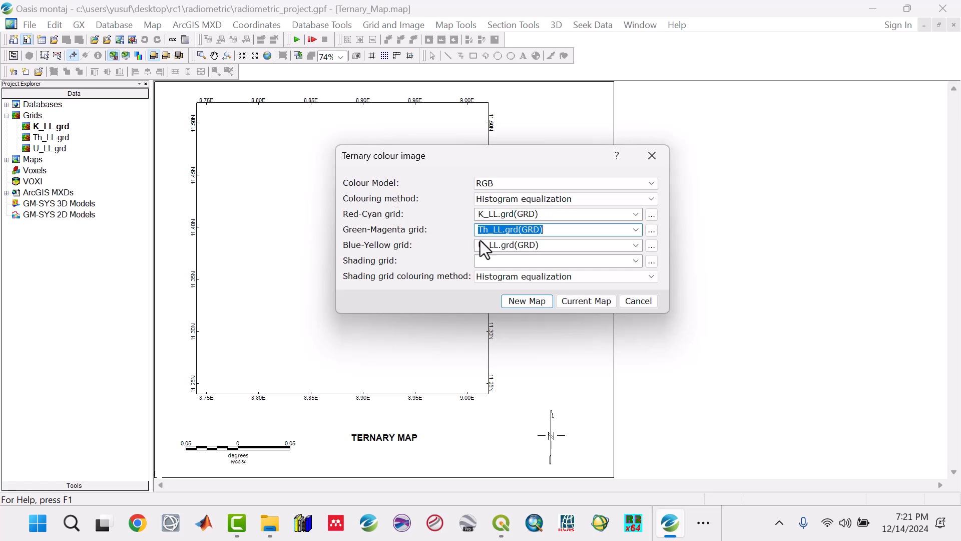
pyautogui.click(587, 302)
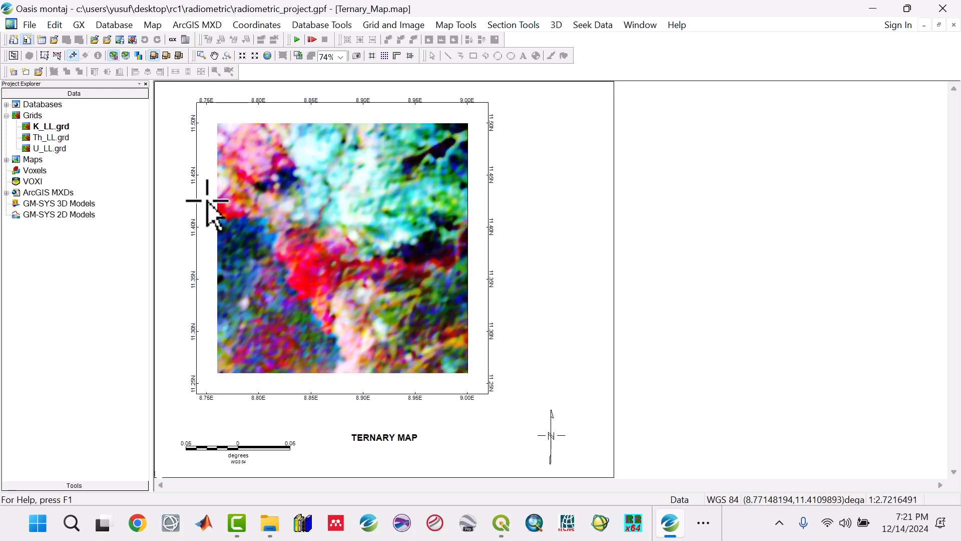
# Display the Th_LL.grd grid on its own and return to Ternary_Map.map.
pyautogui.doubleClick(51, 140)
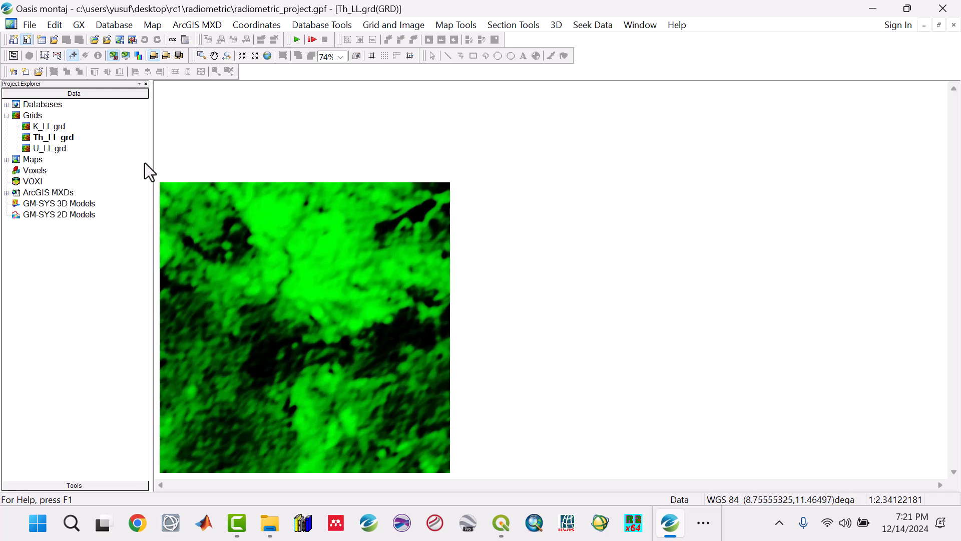
pyautogui.click(6, 159)
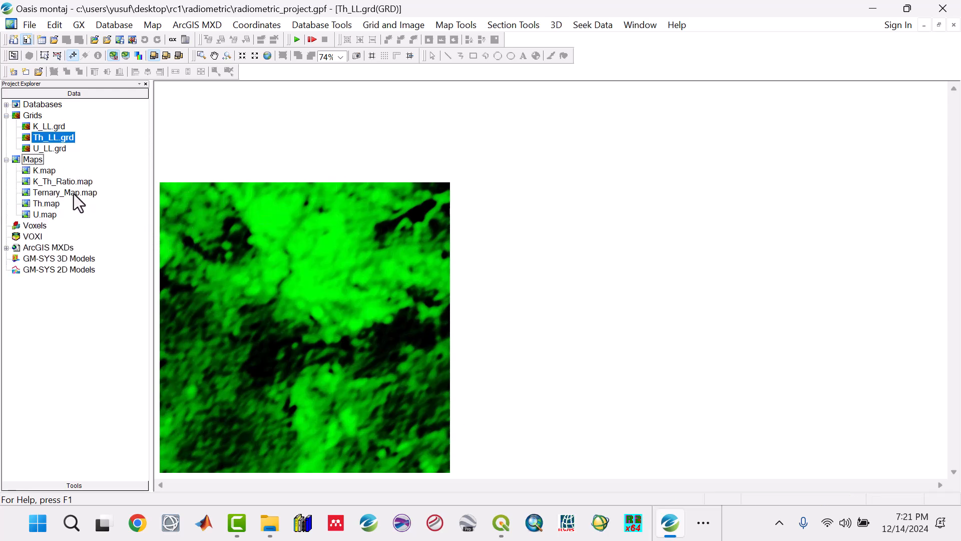
pyautogui.doubleClick(74, 194)
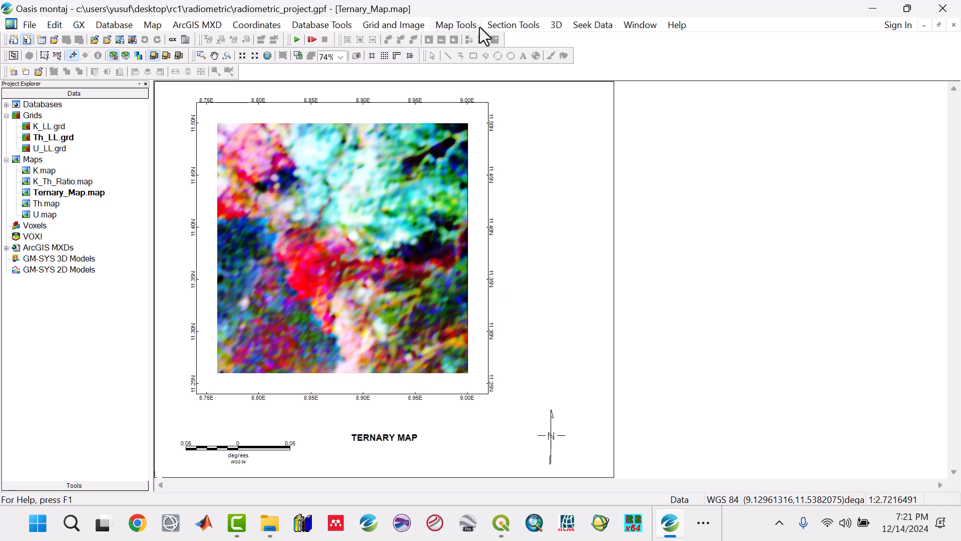
# Start a ternary legend for the map and check the corner labels in the Ternary Map.jpg reference image in Photos.
pyautogui.click(461, 26)
pyautogui.moveTo(497, 245)
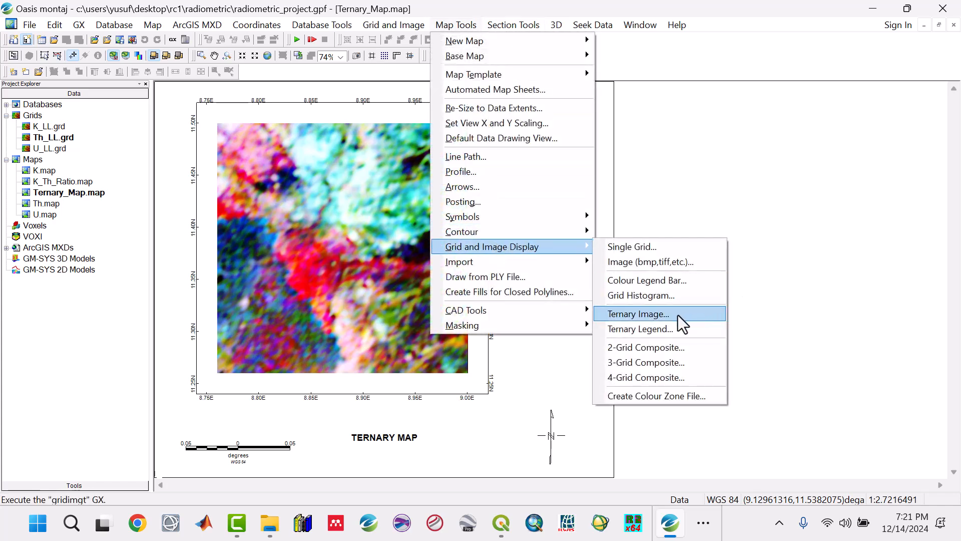
pyautogui.click(656, 331)
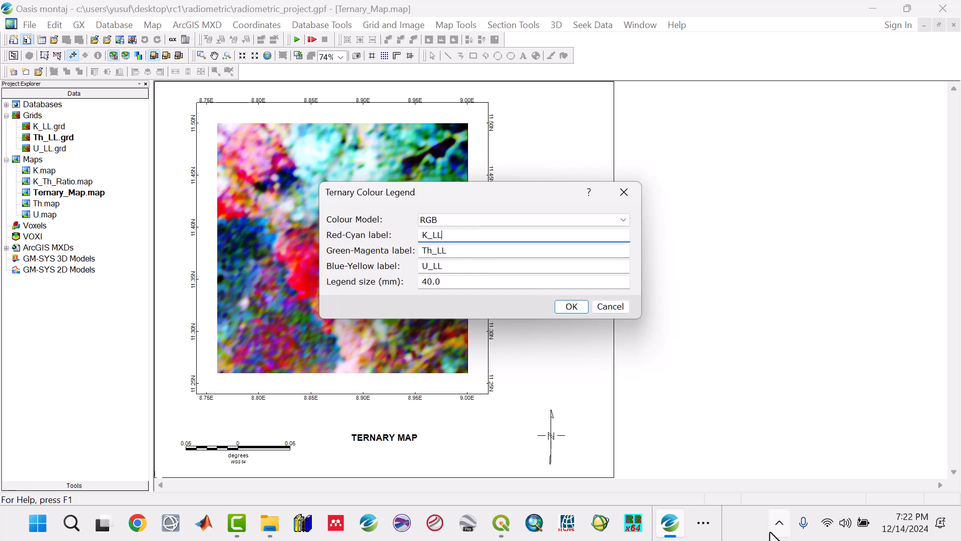
pyautogui.click(705, 523)
pyautogui.moveTo(678, 476)
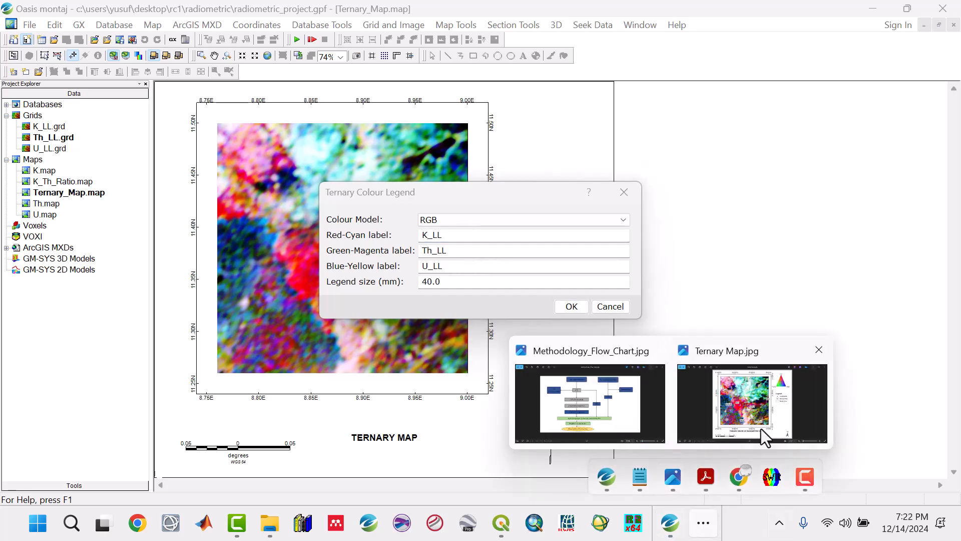
pyautogui.click(763, 433)
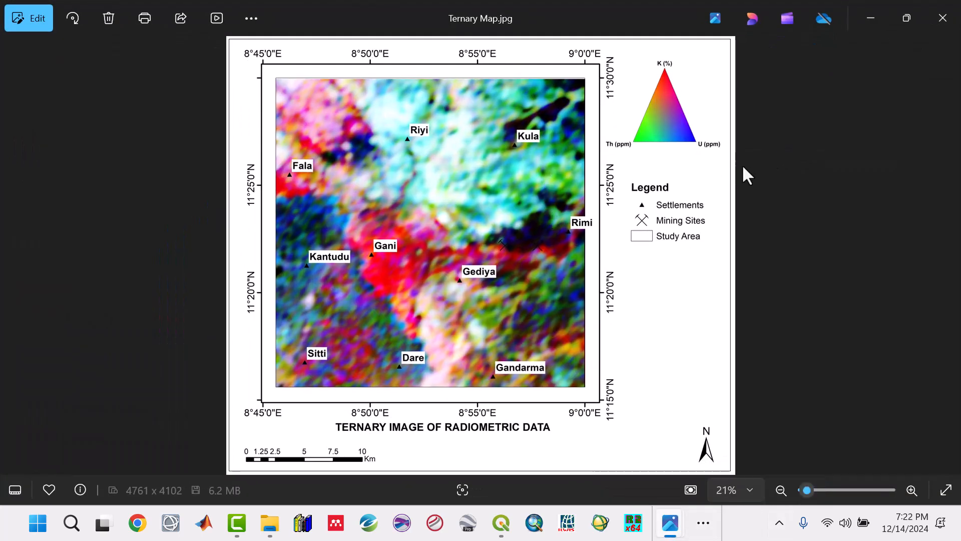
pyautogui.click(869, 18)
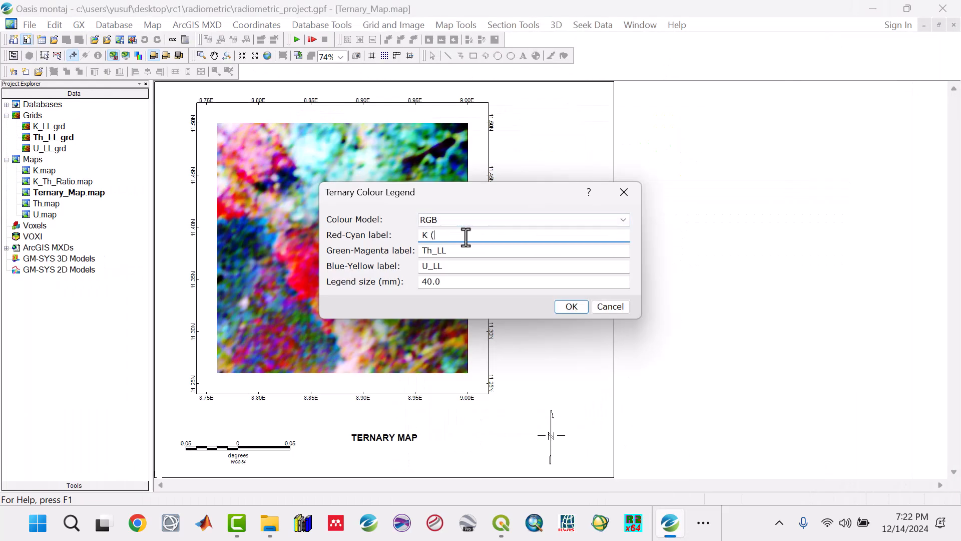
# Label the Red-Cyan corner K (%), the Green-Magenta corner Th (pmm) and the Blue-Yellow corner U (pmm) of the ternary legend.
pyautogui.write('%')
pyautogui.click(451, 252)
pyautogui.press('BackSpace')
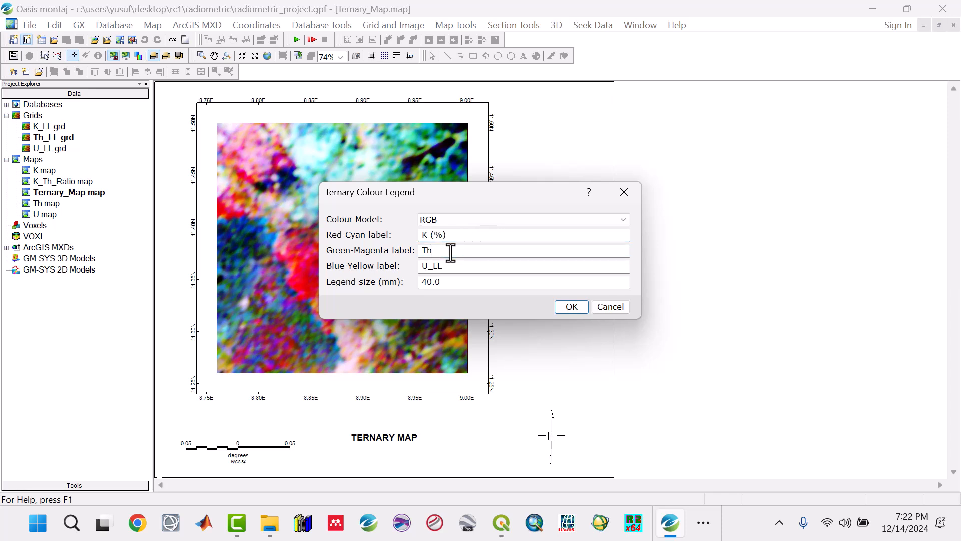
pyautogui.write('(pm')
pyautogui.click(455, 266)
pyautogui.press('BackSpace')
pyautogui.press('BackSpace')
pyautogui.press('BackSpace')
# Accept the legend settings and place the legend triangle in the blank margin beside the map frame.
pyautogui.click(575, 309)
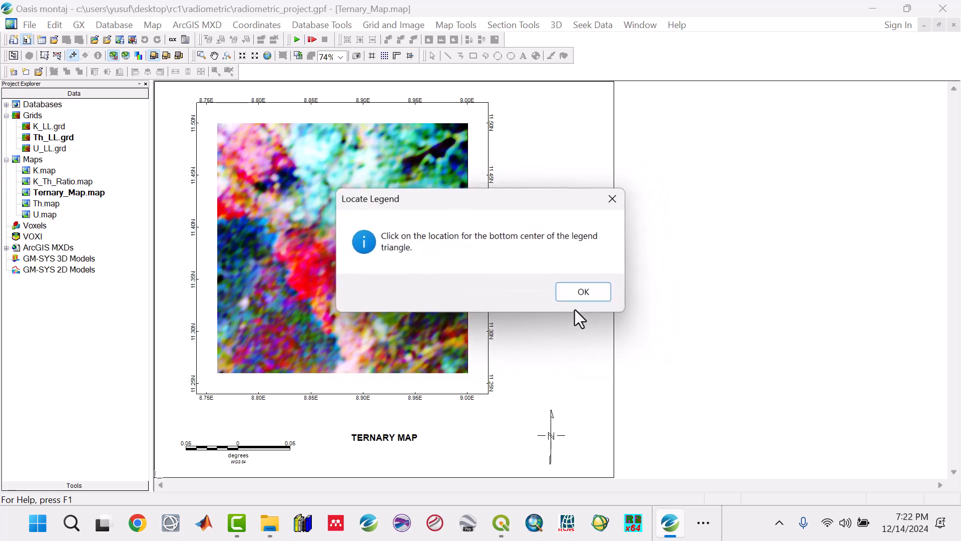
pyautogui.click(572, 295)
pyautogui.click(566, 307)
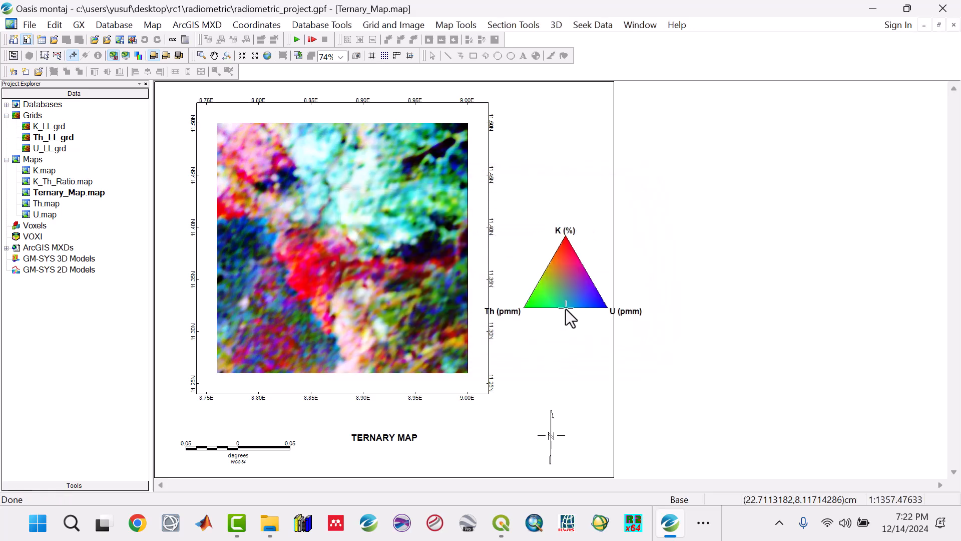
# Shrink the ternary legend and move it to the upper part of the margin, level with the top of the map frame.
pyautogui.click(57, 55)
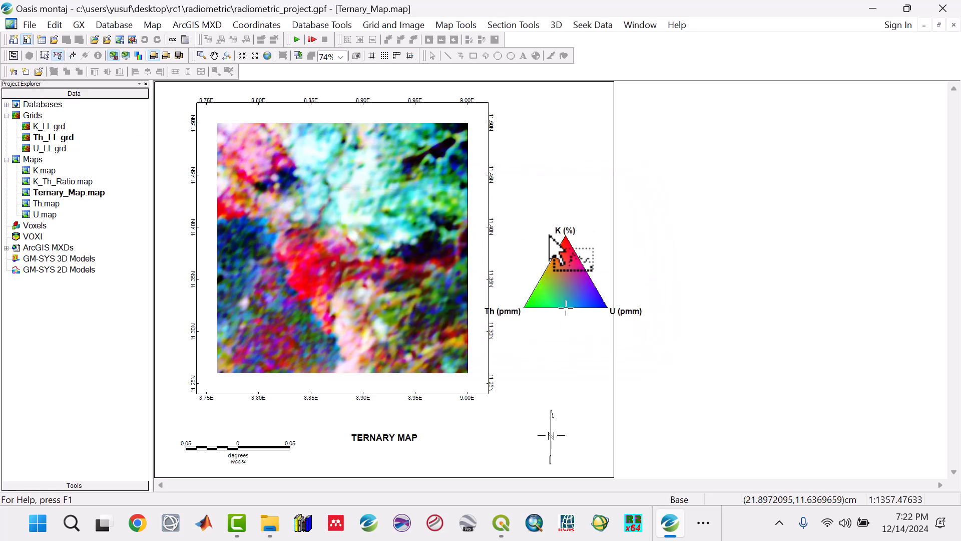
pyautogui.click(581, 266)
pyautogui.moveTo(646, 318); pyautogui.dragTo(569, 154)
# Shift the north arrow slightly towards the outer edge of the map sheet and leave group selection mode.
pyautogui.click(550, 430)
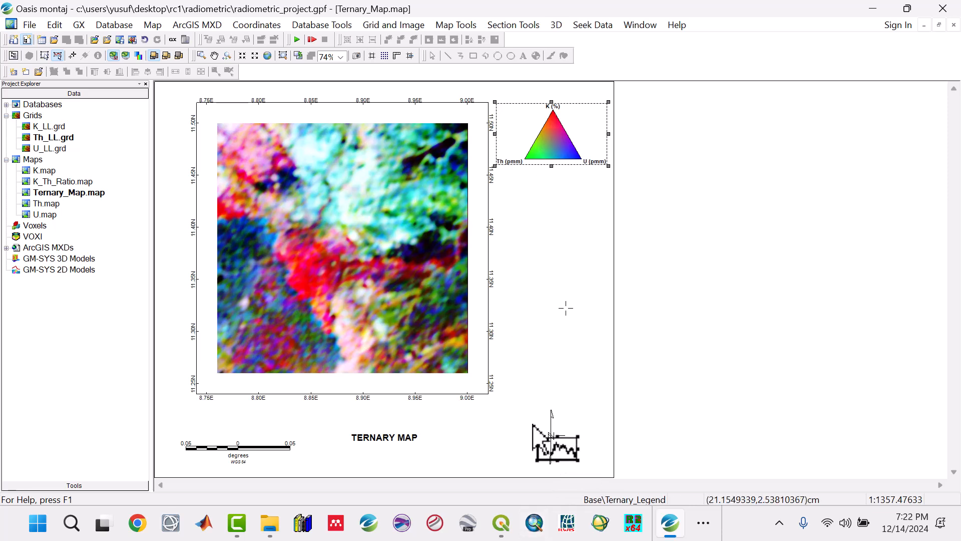
pyautogui.moveTo(551, 430); pyautogui.dragTo(569, 426)
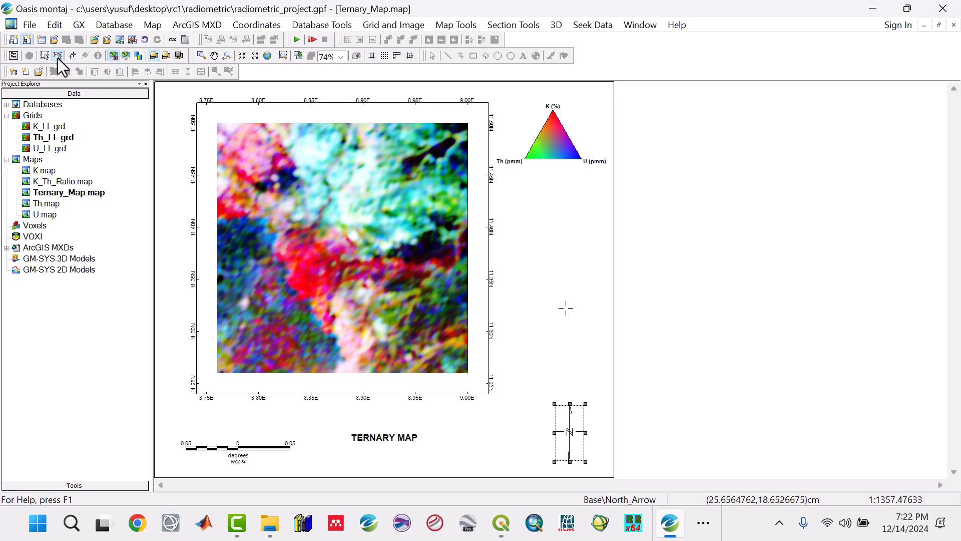
pyautogui.click(73, 56)
# Save the current map as the ArcGIS 9.2 document Ternary_Map.mxd in the Maps folder.
pyautogui.click(183, 27)
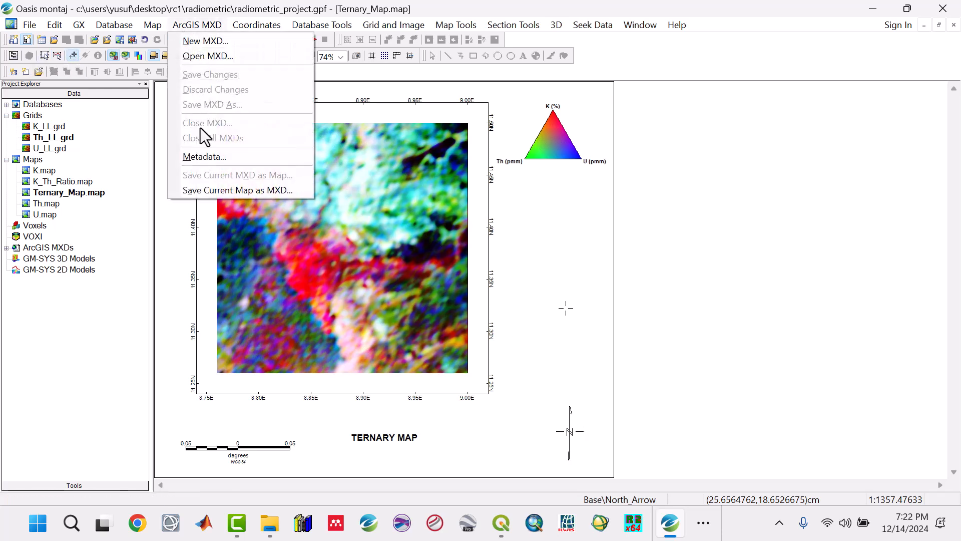
pyautogui.click(209, 190)
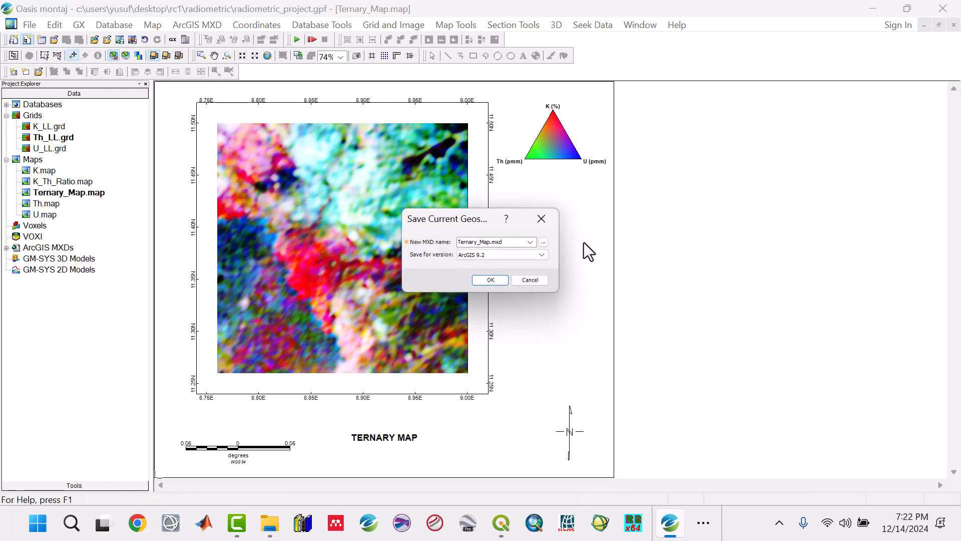
pyautogui.click(543, 243)
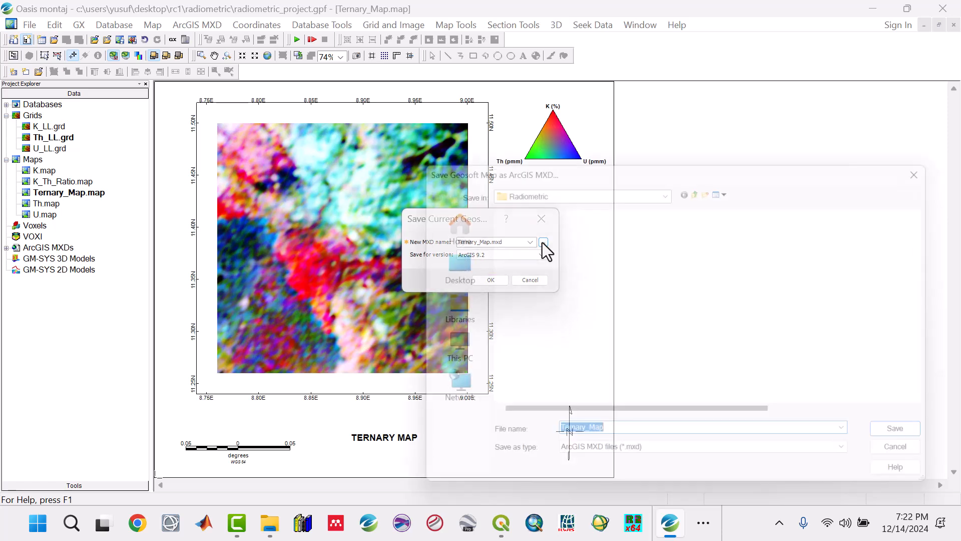
pyautogui.doubleClick(534, 238)
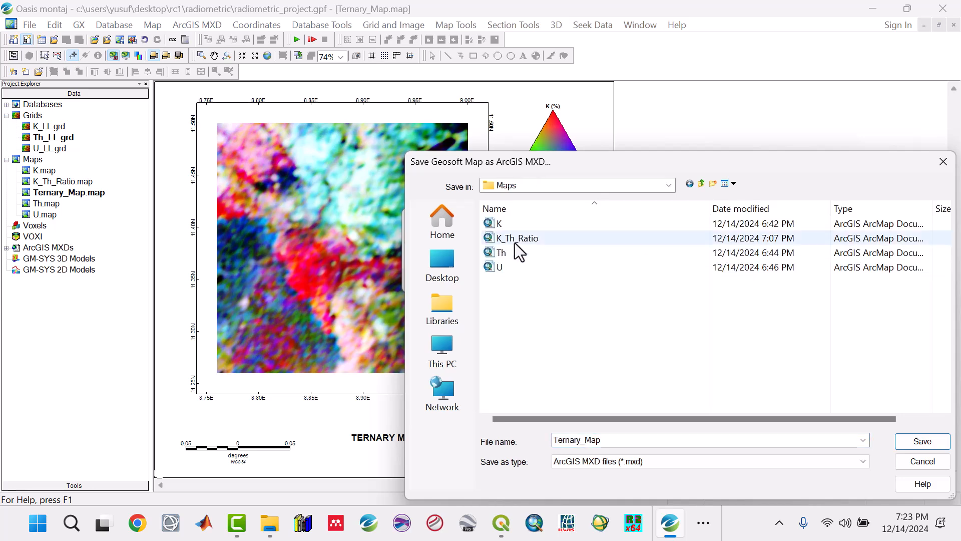
pyautogui.click(921, 441)
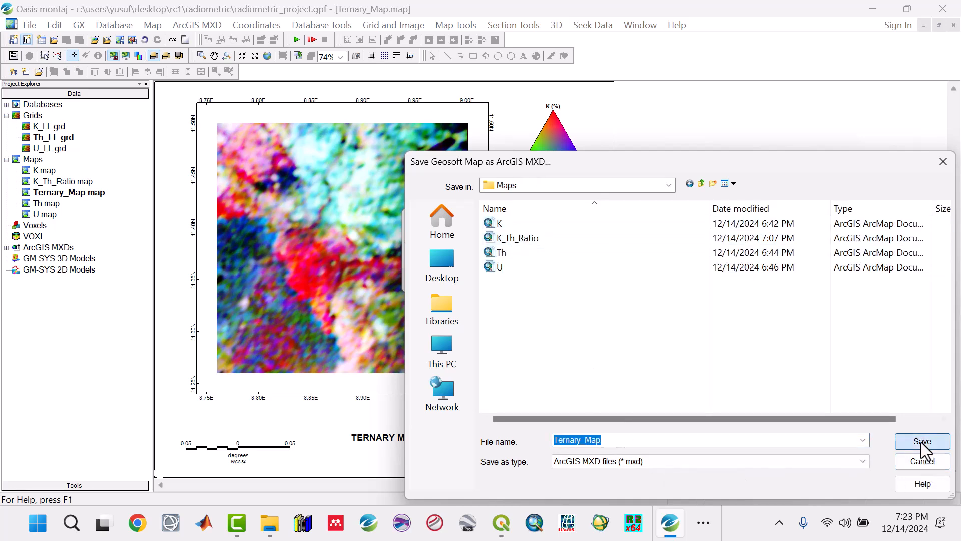
pyautogui.click(493, 281)
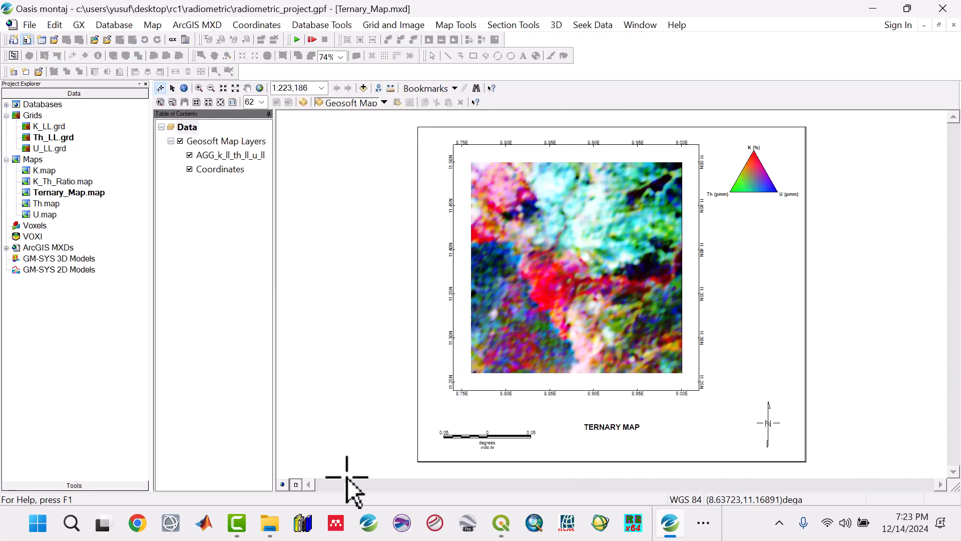
# Open the Radiometric project's Maps folder in File Explorer and check that the exported Ternary_Map document is there.
pyautogui.click(272, 530)
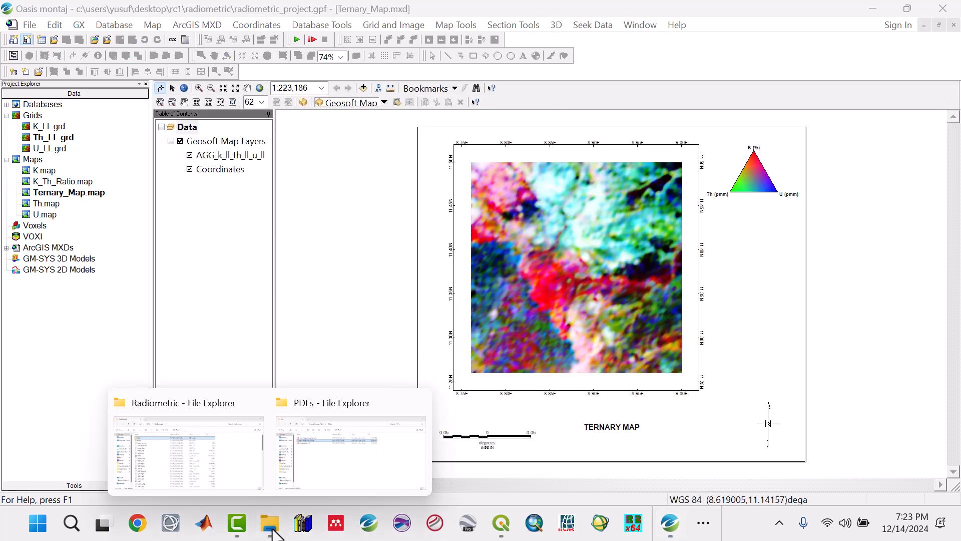
pyautogui.click(239, 451)
pyautogui.click(183, 157)
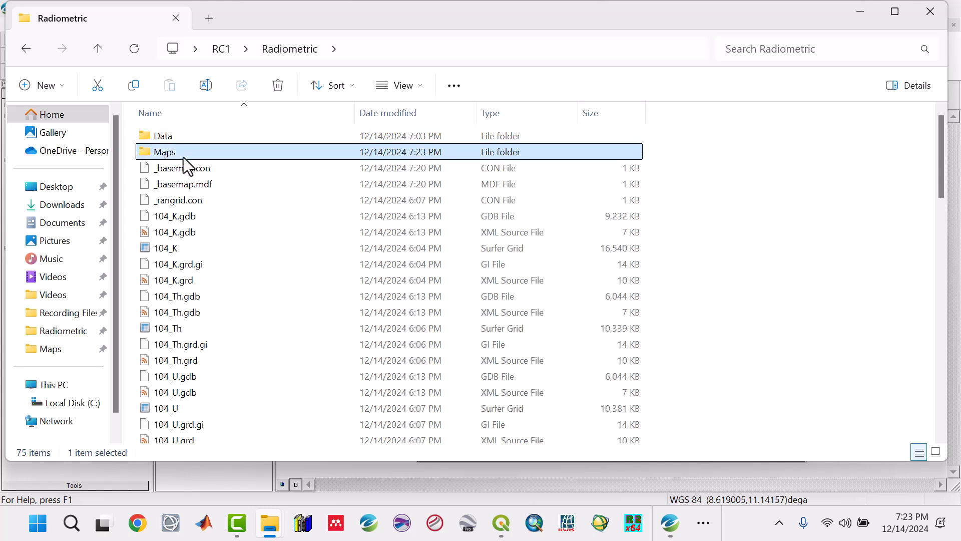
pyautogui.doubleClick(183, 157)
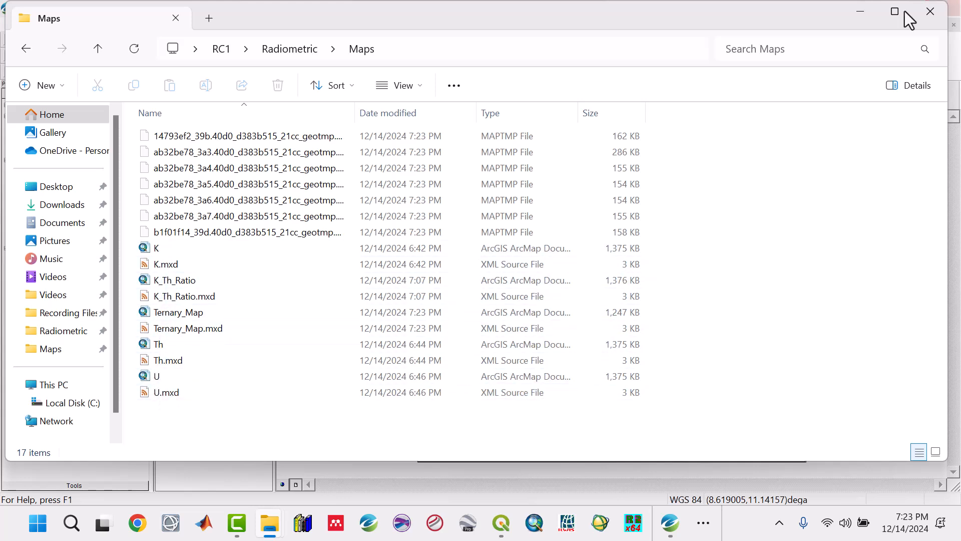
pyautogui.click(860, 12)
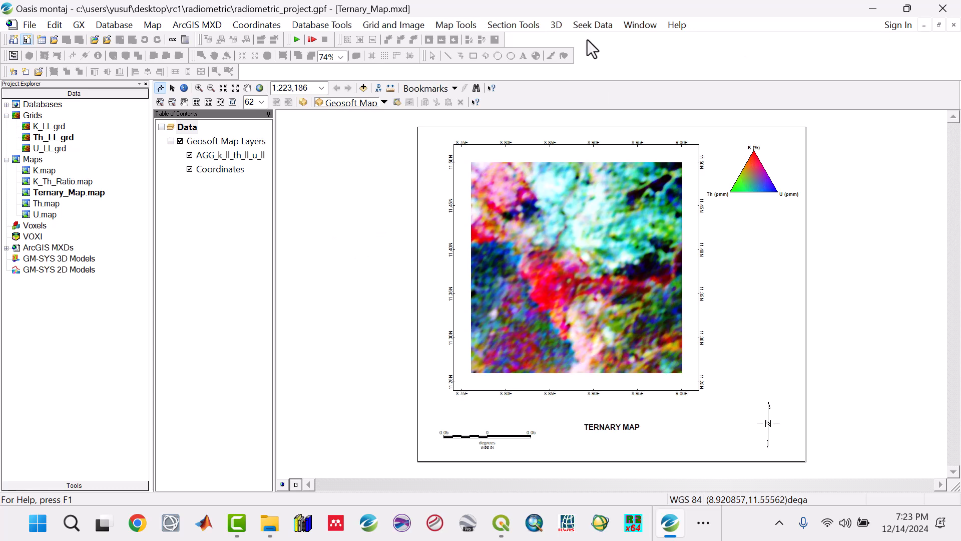
# Close all open documents, discarding the K_LL.grd display changes and saving the modified Ternary_Map.mxd and Ternary_Map.map.
pyautogui.click(630, 28)
pyautogui.click(639, 119)
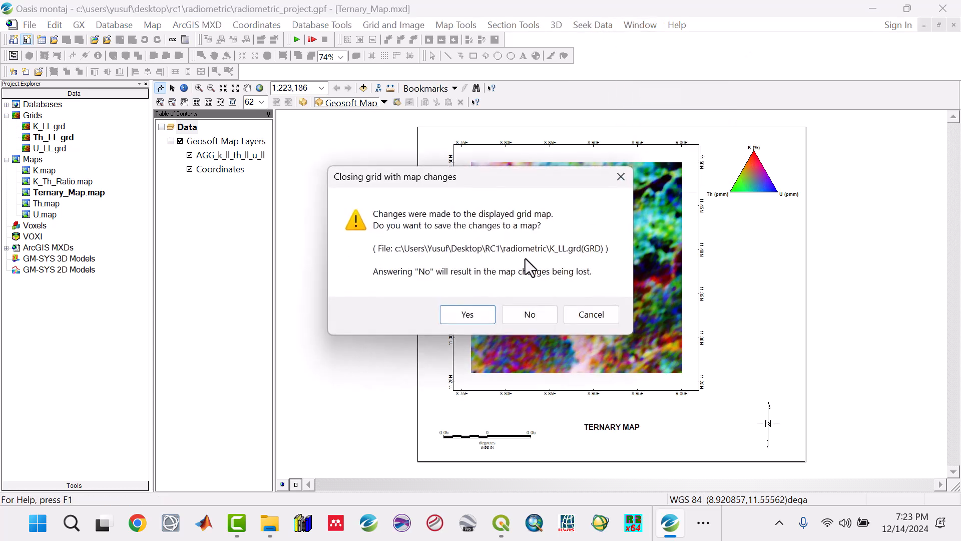
pyautogui.click(534, 314)
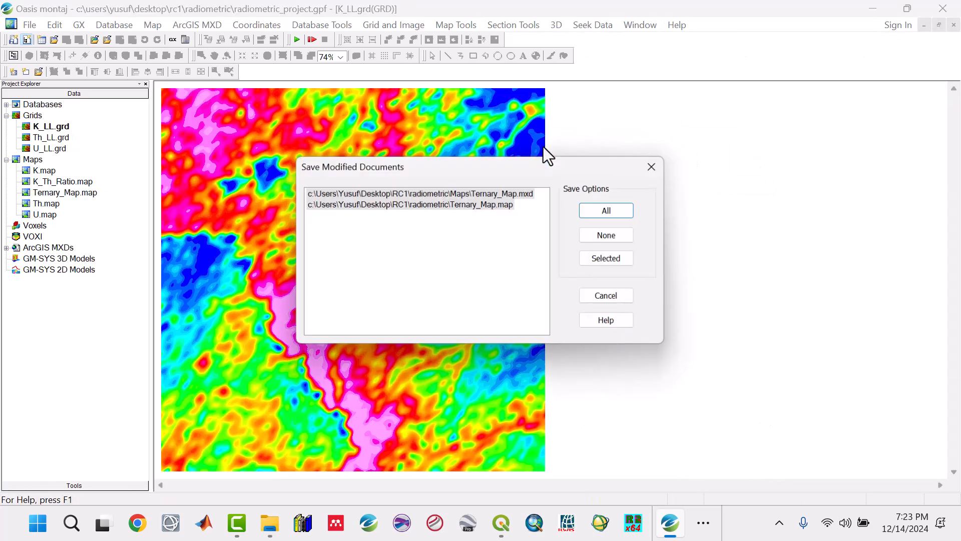
pyautogui.click(606, 211)
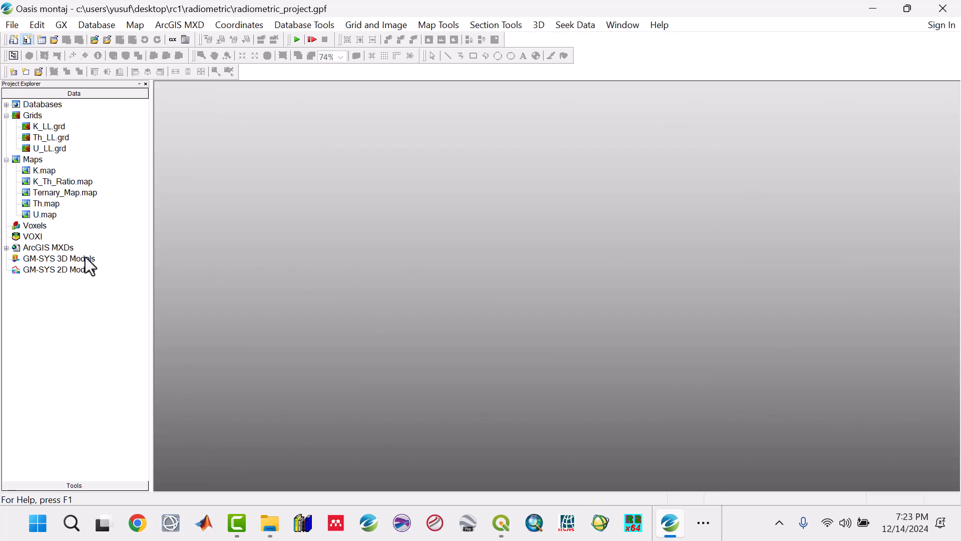
# Collapse the project's grid list, reopen Ternary_Map.map and maximise its window.
pyautogui.click(6, 115)
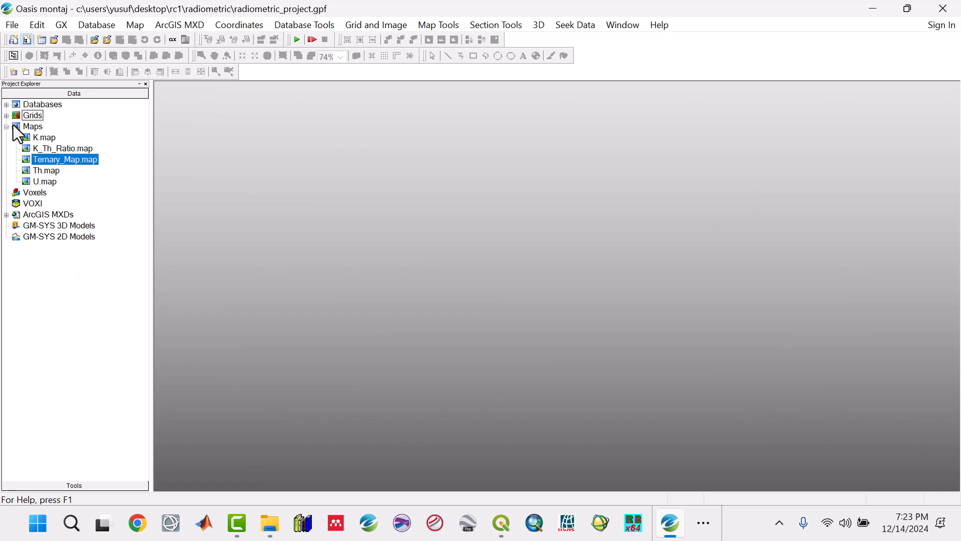
pyautogui.doubleClick(70, 161)
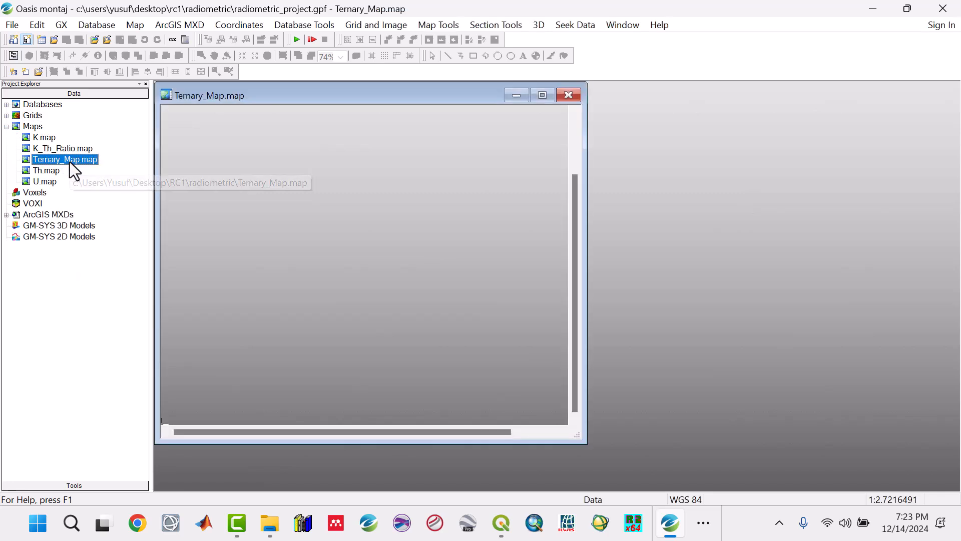
pyautogui.click(542, 96)
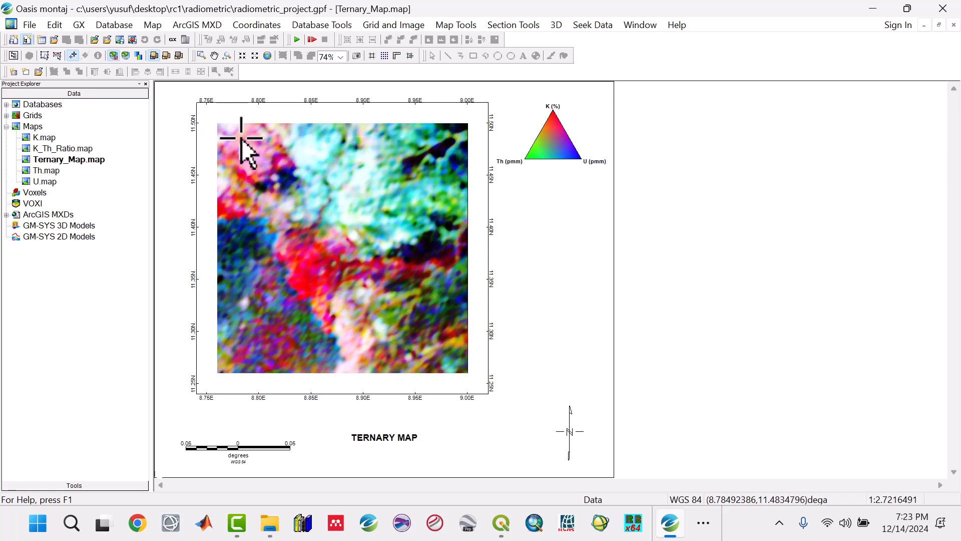
# Show the View/Group Manager with an enlarged group list and select the AGG_k_ll_th_ll_u_ll image group, leaving it displayed.
pyautogui.rightClick(173, 91)
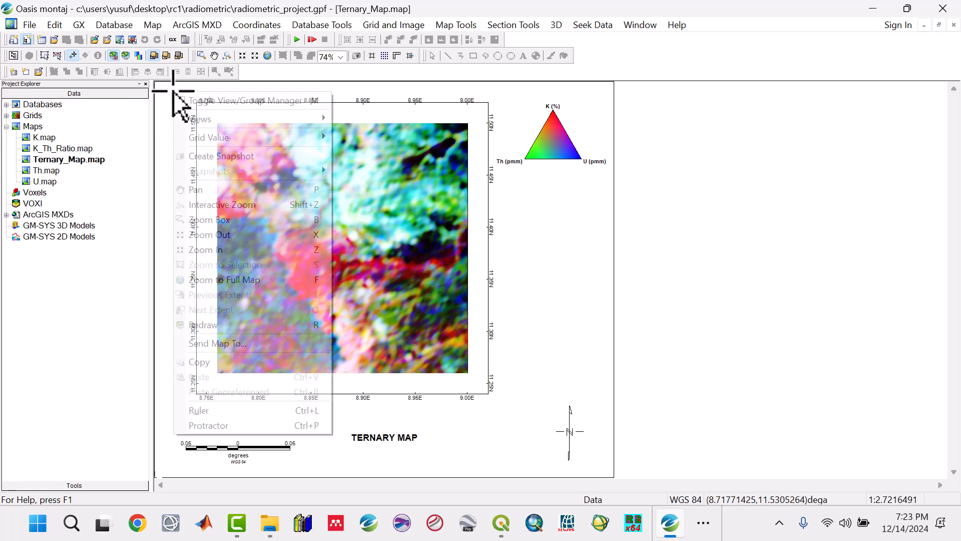
pyautogui.click(198, 104)
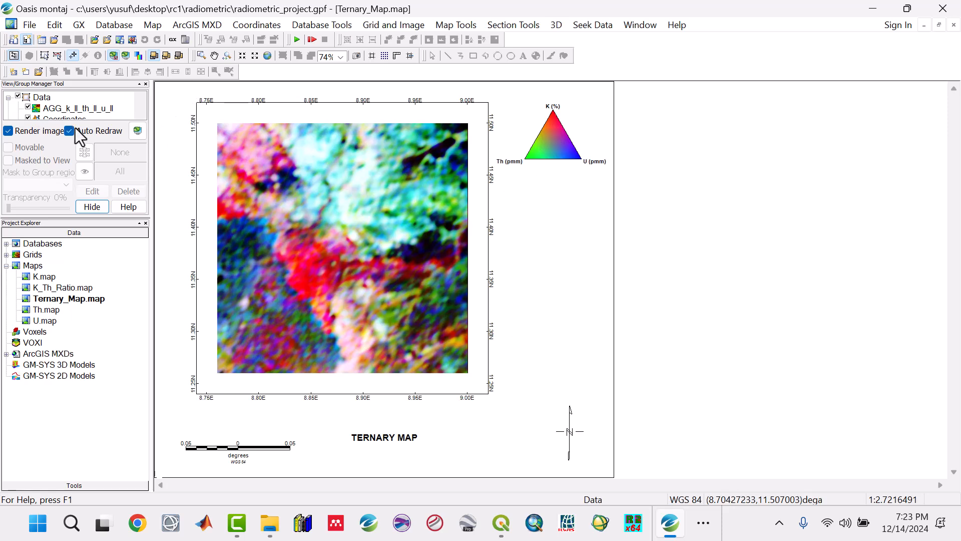
pyautogui.moveTo(77, 216); pyautogui.dragTo(80, 257)
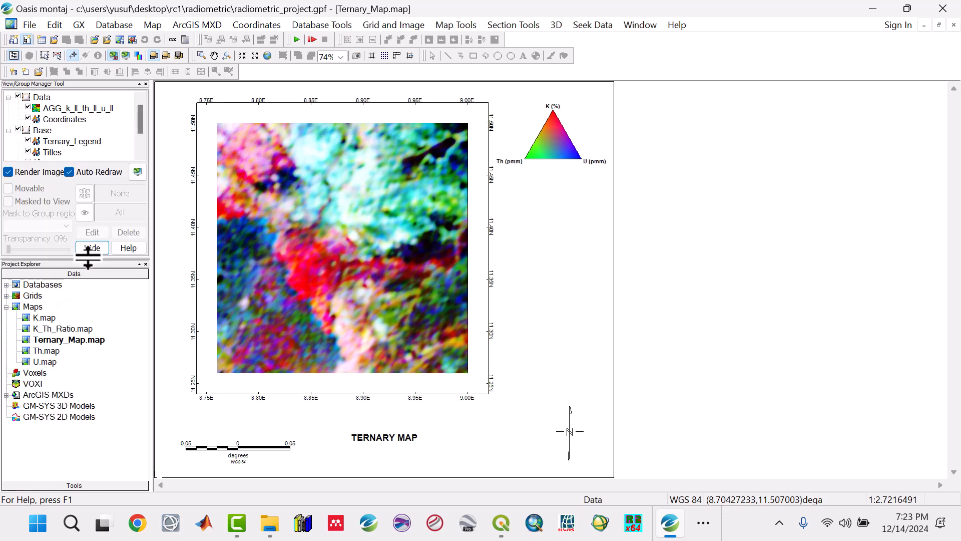
pyautogui.click(58, 112)
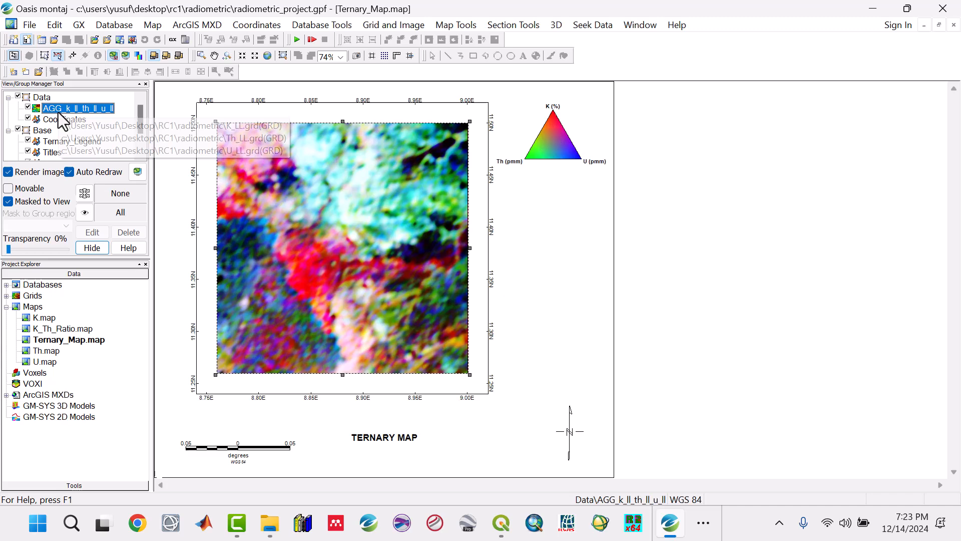
pyautogui.click(29, 106)
pyautogui.click(29, 106)
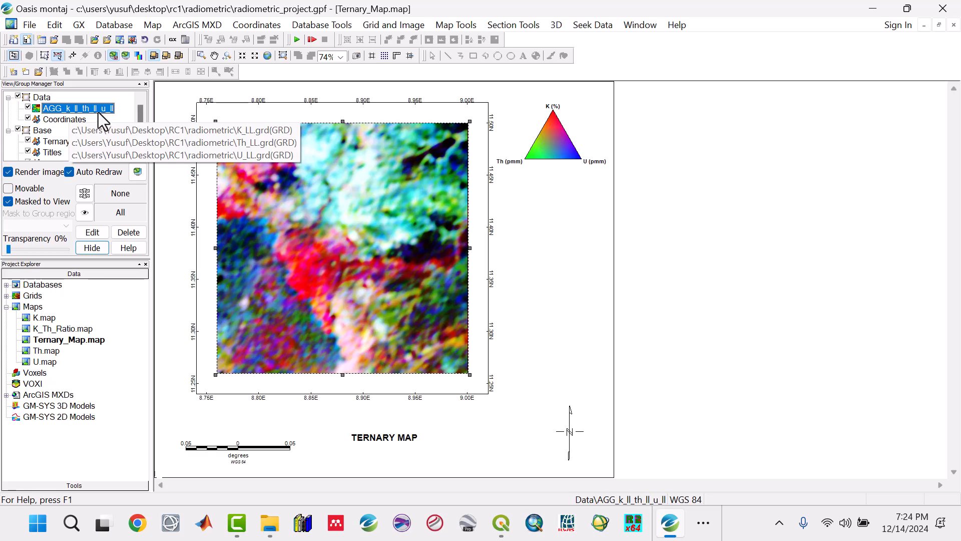
# Set up a GeoTIFF export of only the selected ternary image at 150 dots per inch.
pyautogui.click(153, 25)
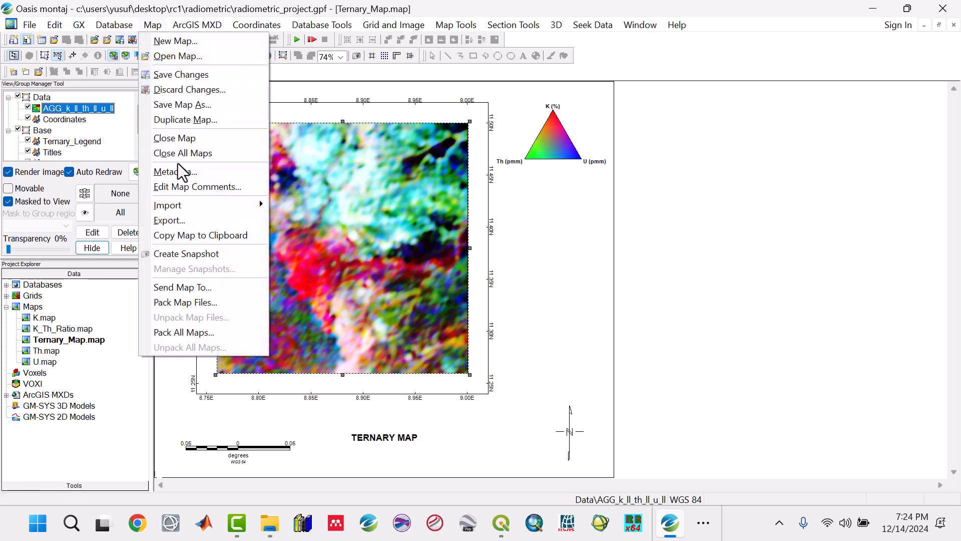
pyautogui.click(180, 222)
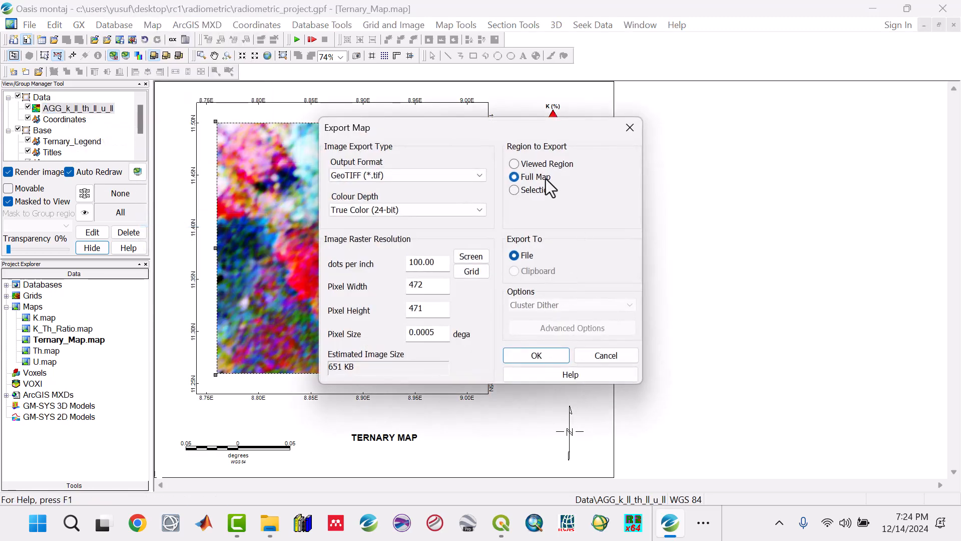
pyautogui.click(536, 192)
pyautogui.moveTo(443, 261); pyautogui.dragTo(360, 259)
pyautogui.write('1')
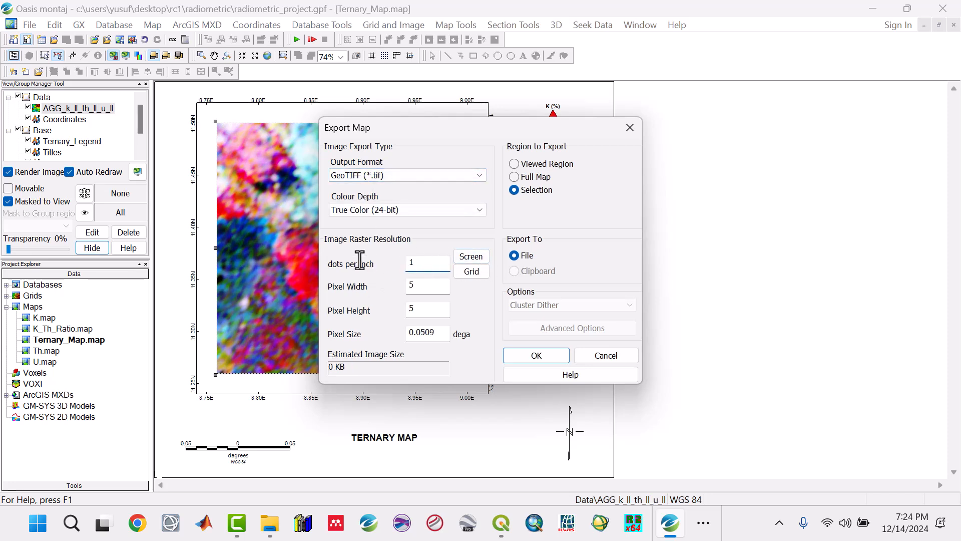
pyautogui.write('50')
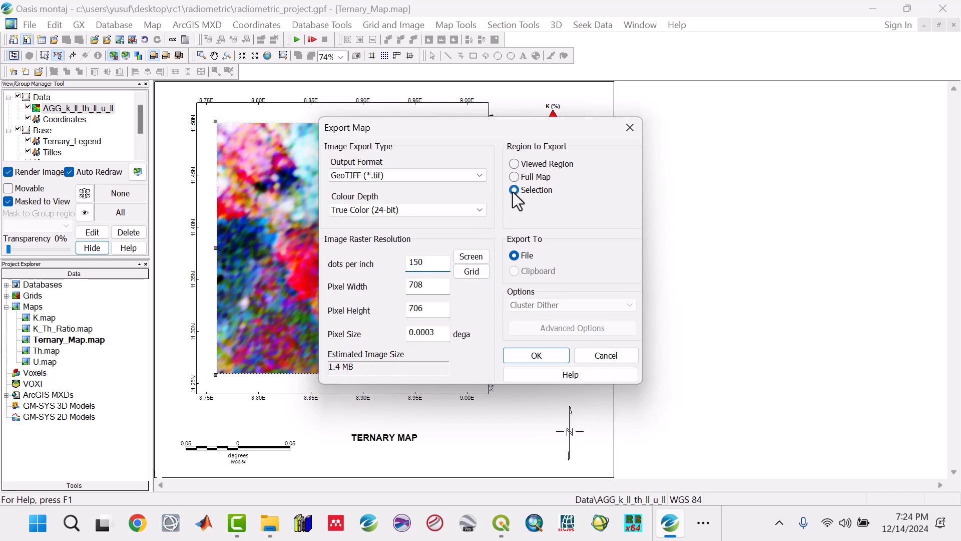
pyautogui.click(538, 356)
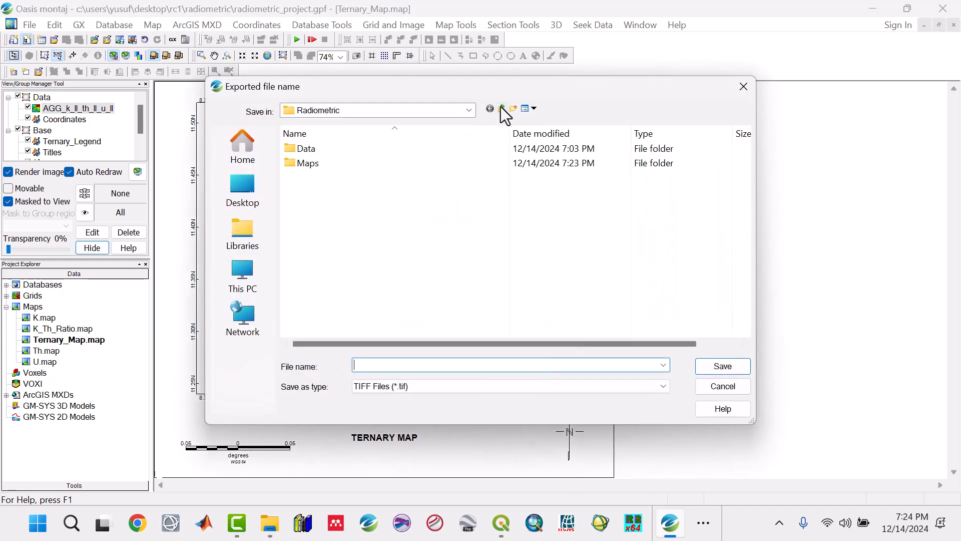
# Save the exported TIFF as Ternary_Image in the Raster Images folder, then close the View/Group Manager and leave group selection mode.
pyautogui.click(500, 107)
pyautogui.click(337, 236)
pyautogui.doubleClick(337, 236)
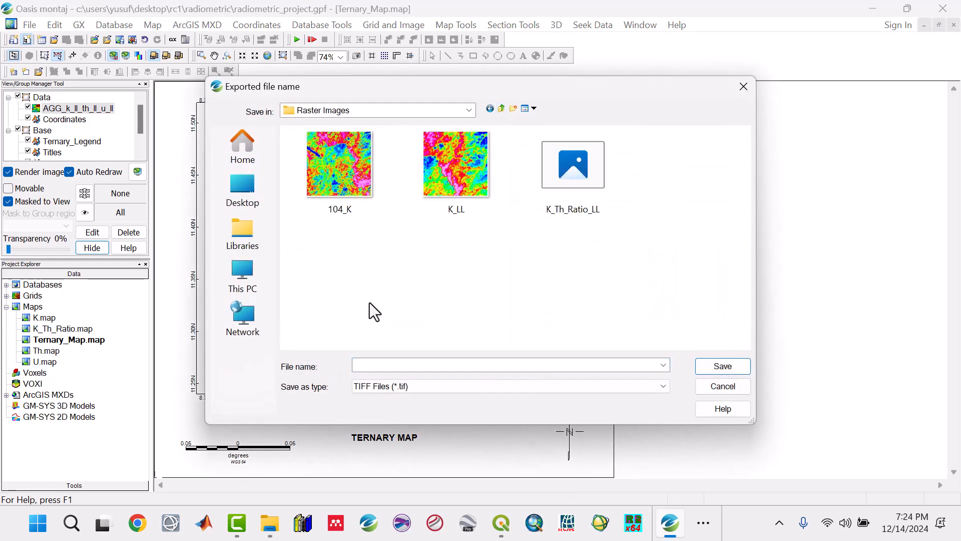
pyautogui.click(419, 366)
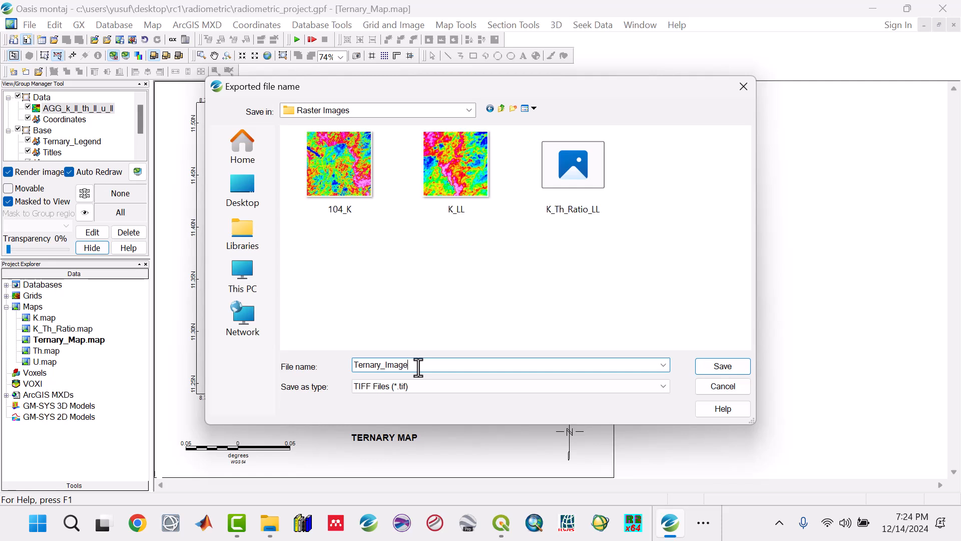
pyautogui.click(720, 367)
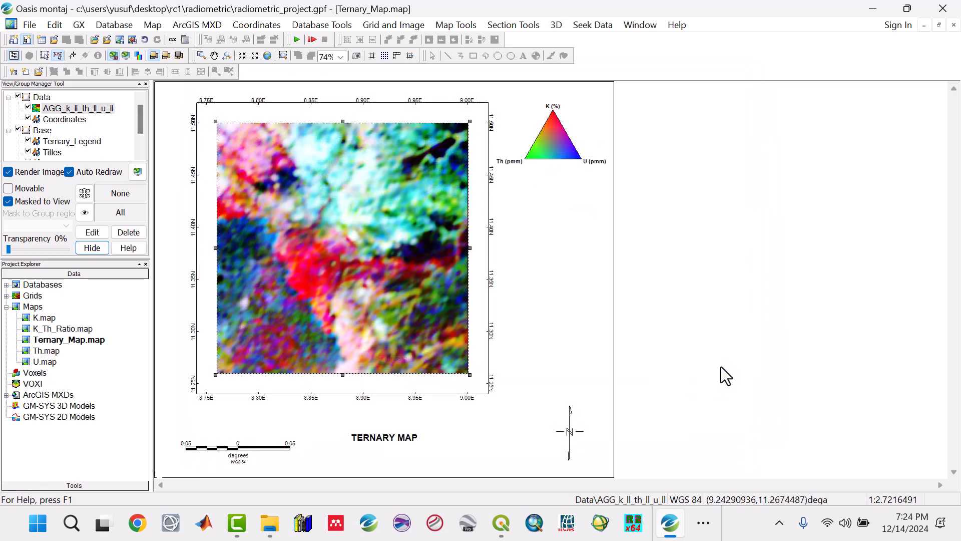
pyautogui.click(145, 84)
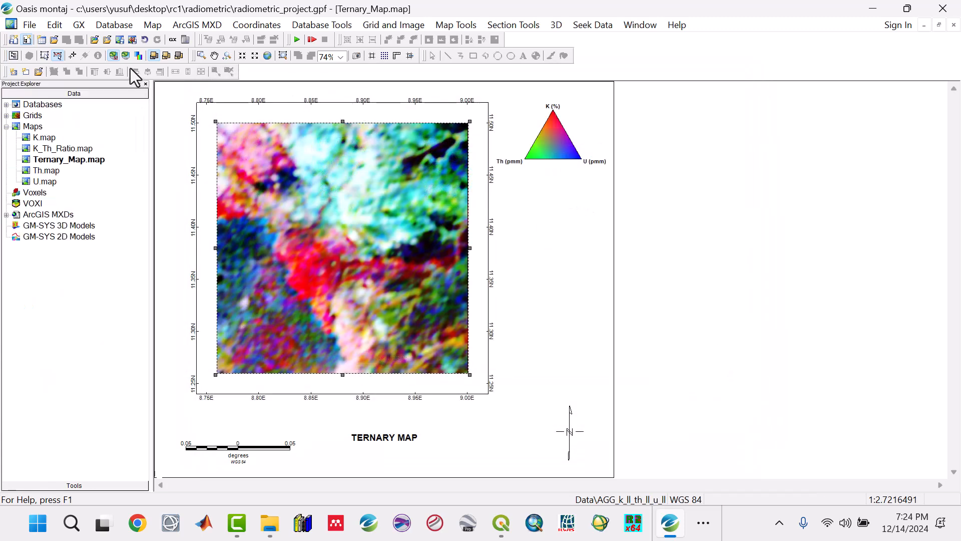
pyautogui.click(72, 57)
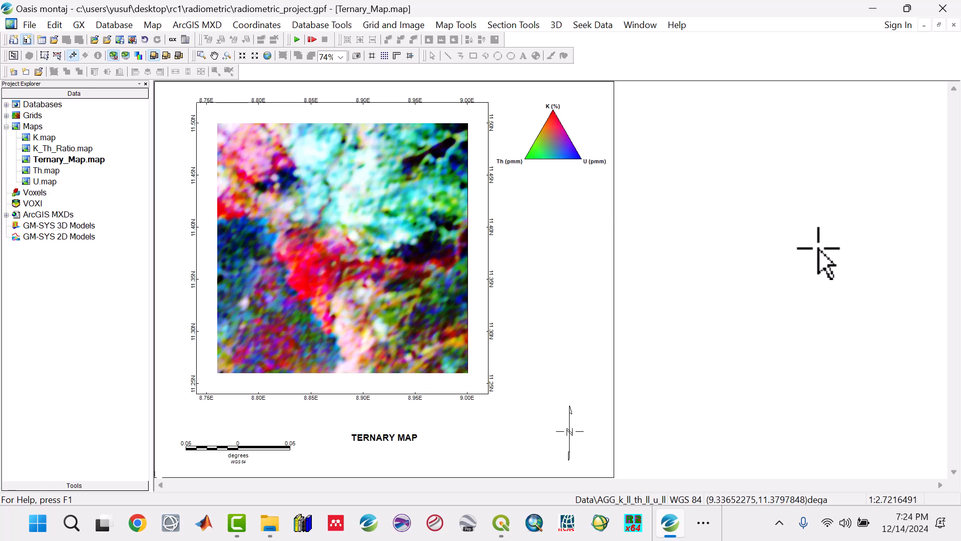
# Open RC1's Raster Images folder in File Explorer and display its files as large thumbnails to check the exported Ternary_Image.
pyautogui.click(270, 523)
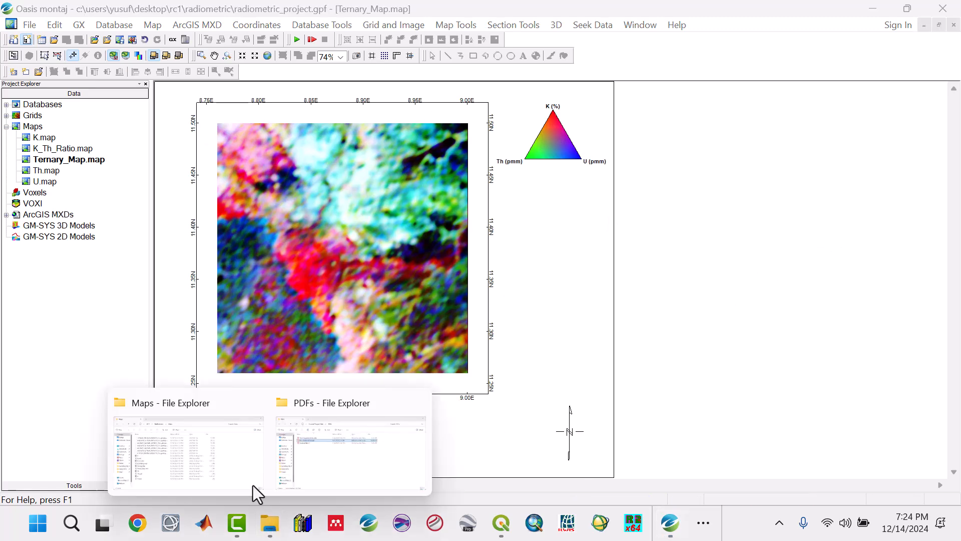
pyautogui.click(243, 465)
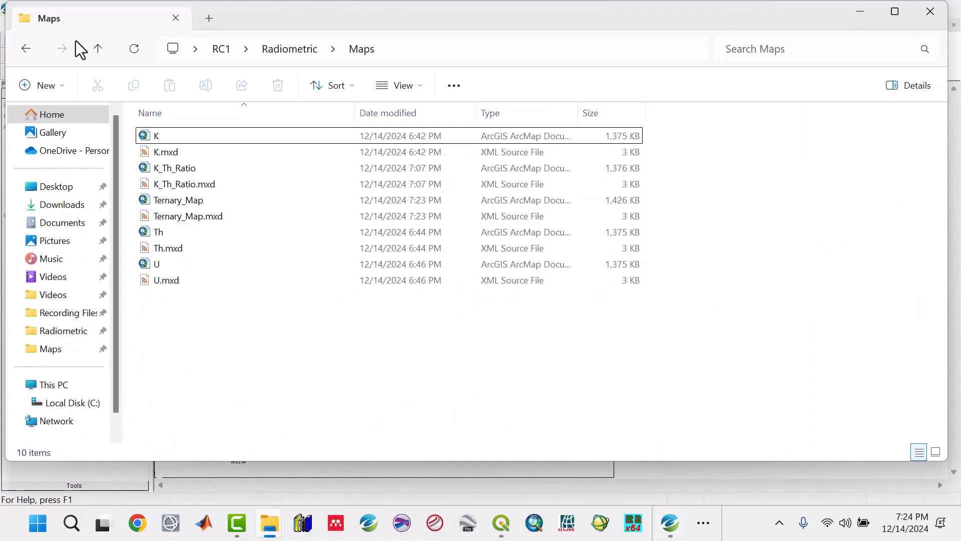
pyautogui.click(98, 44)
pyautogui.click(97, 44)
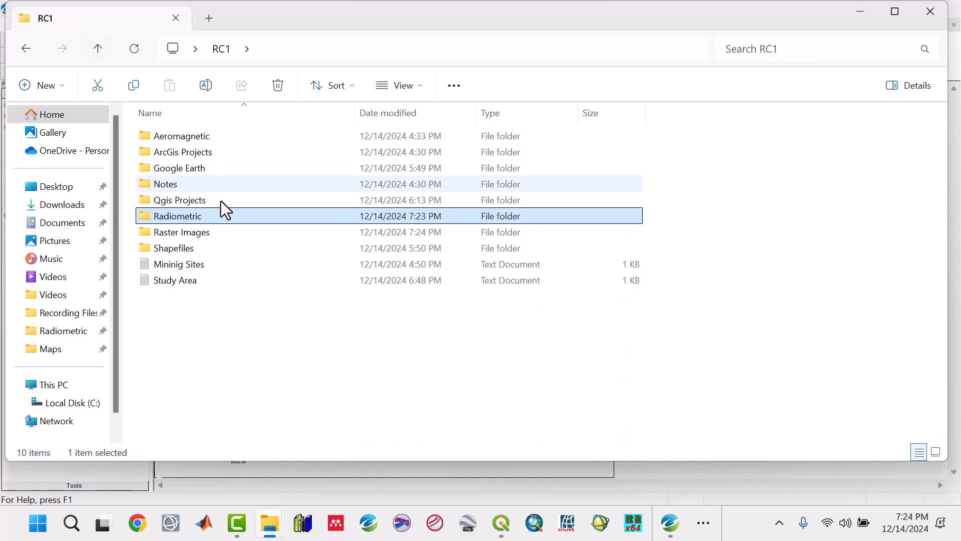
pyautogui.doubleClick(210, 234)
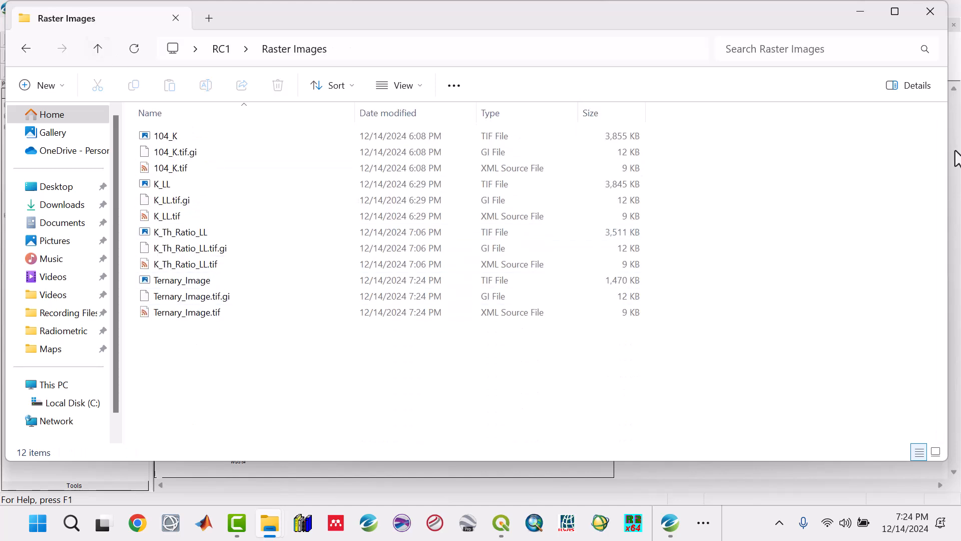
pyautogui.rightClick(733, 136)
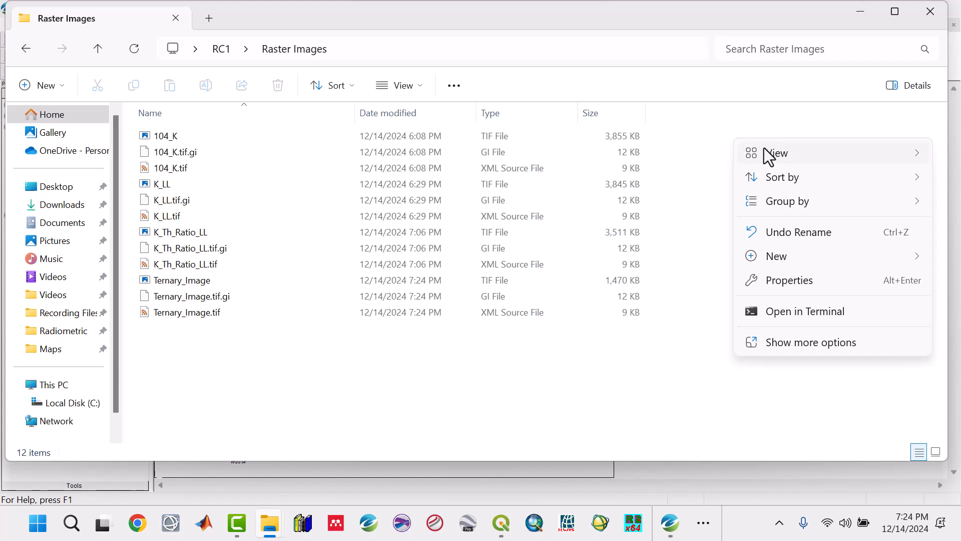
pyautogui.moveTo(754, 151)
pyautogui.click(686, 155)
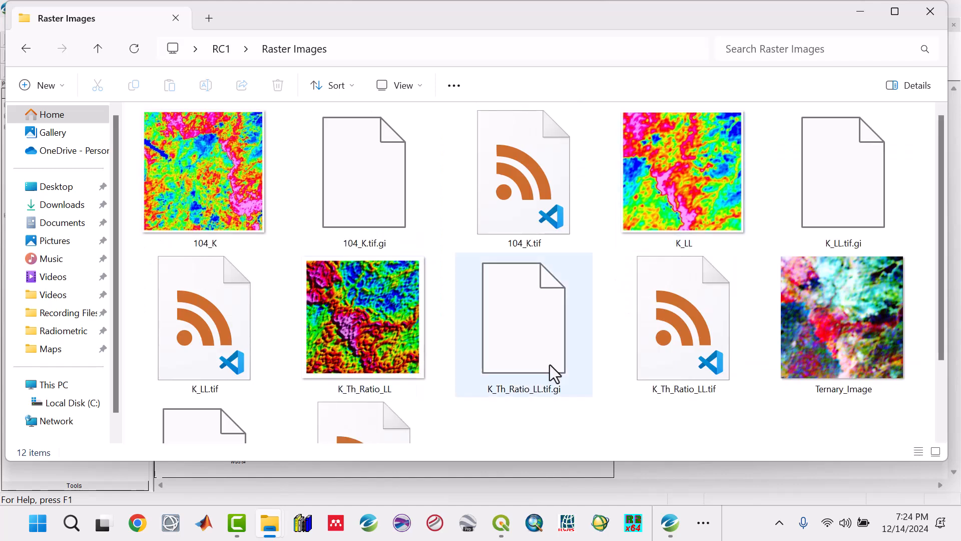
pyautogui.scroll(-2, 768, 380)
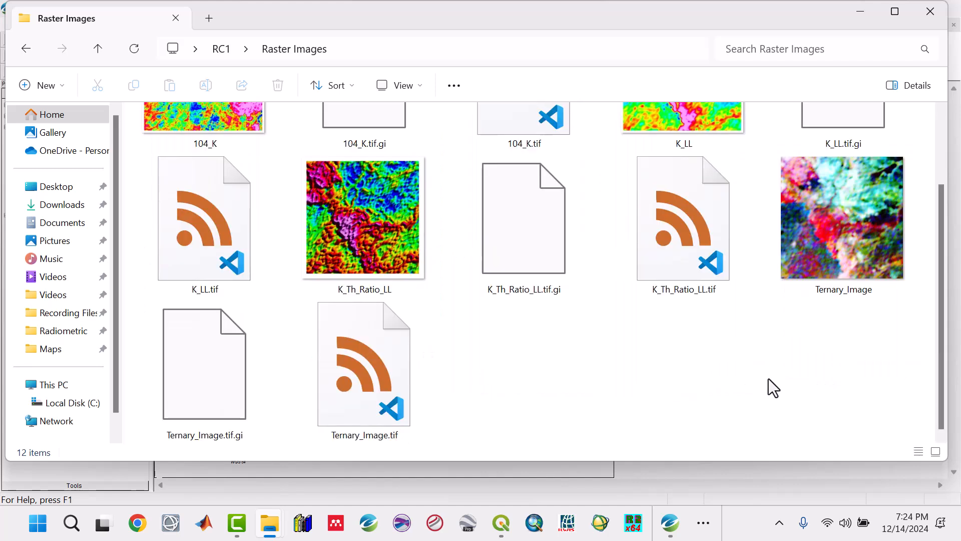
# Compare the Ternary_Image, K_Th_Ratio_LL and K_LL thumbnails in the Raster Images folder.
pyautogui.click(842, 242)
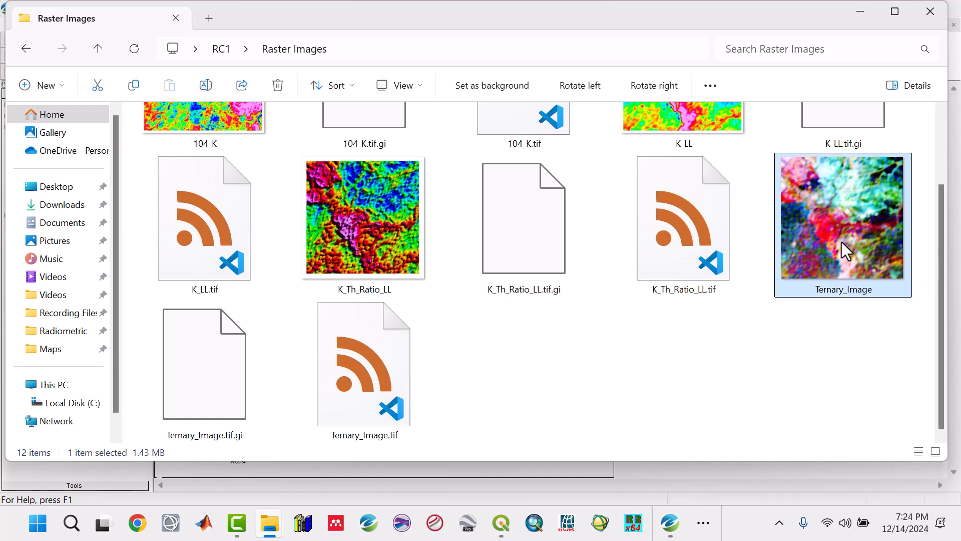
pyautogui.click(373, 263)
pyautogui.scroll(2, 425, 336)
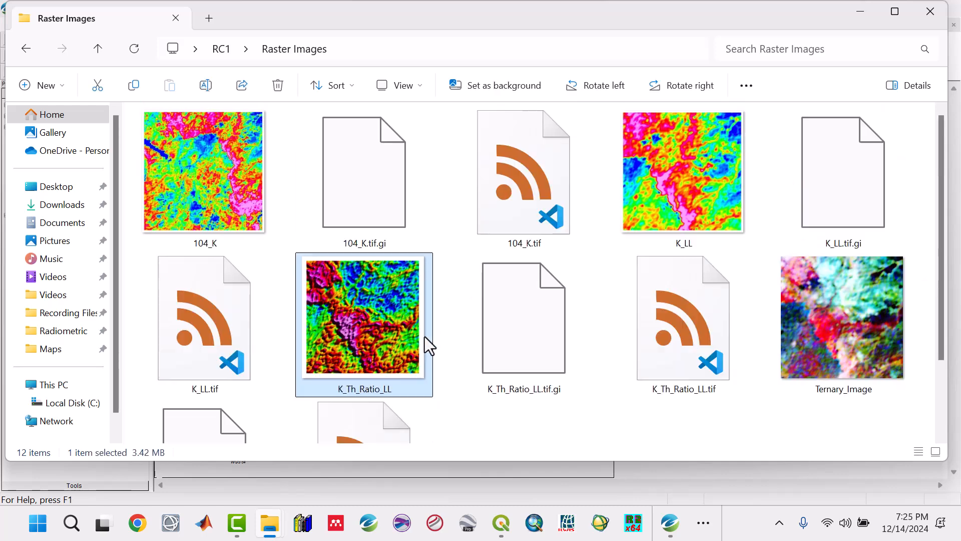
pyautogui.click(703, 206)
pyautogui.click(369, 331)
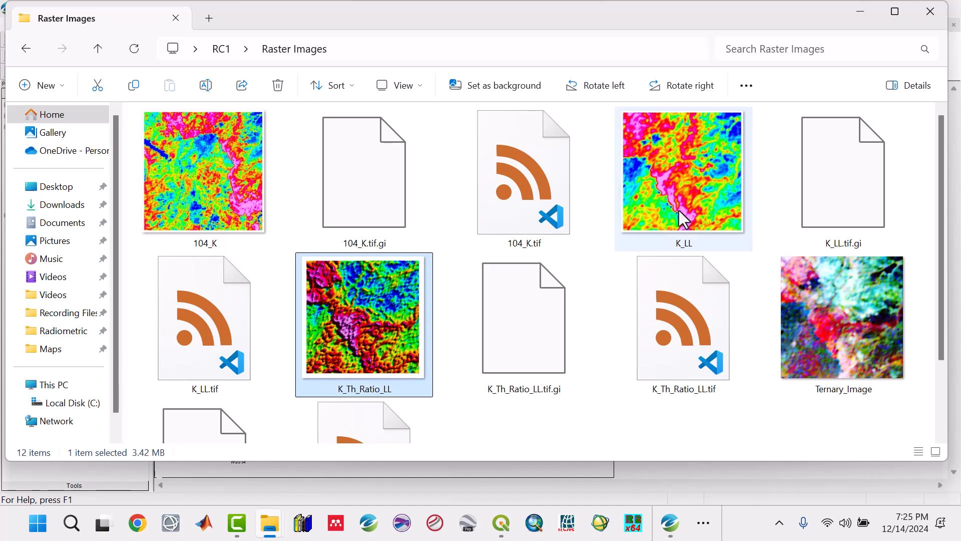
pyautogui.click(692, 198)
pyautogui.click(826, 319)
pyautogui.click(386, 331)
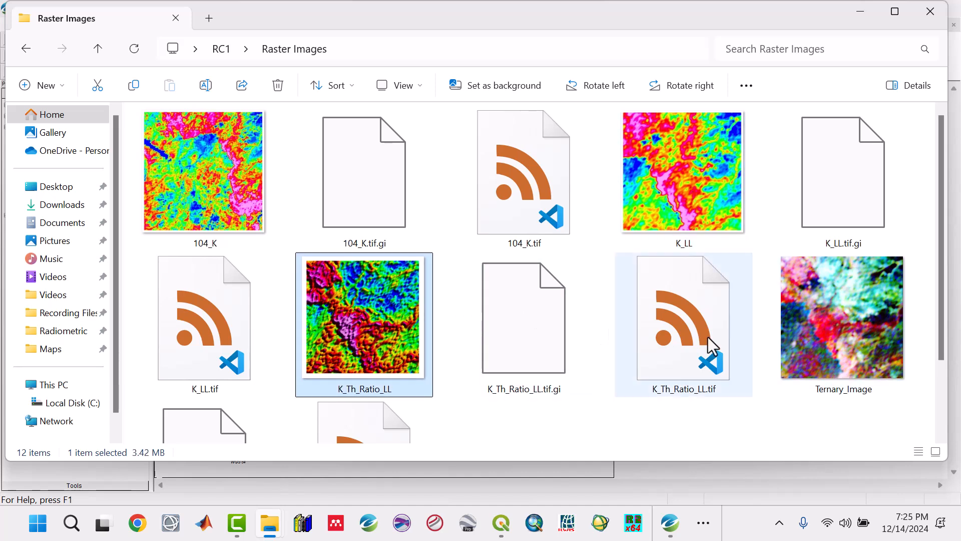
pyautogui.click(861, 326)
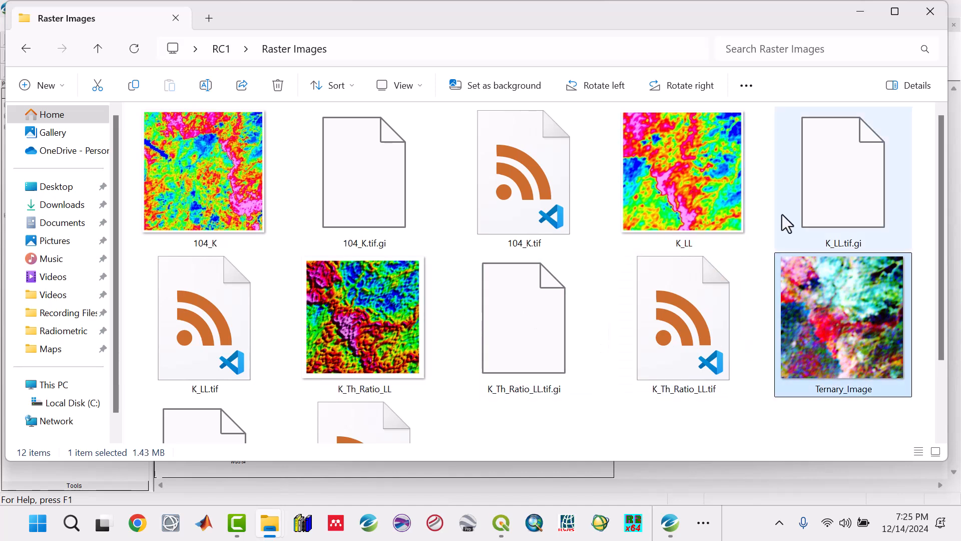
pyautogui.click(688, 188)
pyautogui.click(366, 323)
pyautogui.click(864, 364)
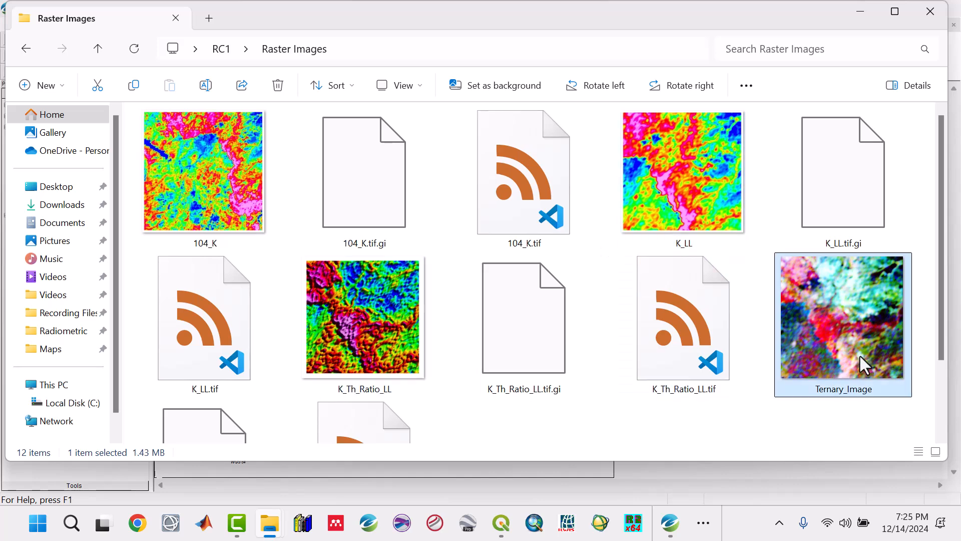
pyautogui.click(373, 346)
# Switch to the image viewer showing Methodology_Flow_Chart.jpg to review the aeroradiometric part of the workflow.
pyautogui.click(706, 525)
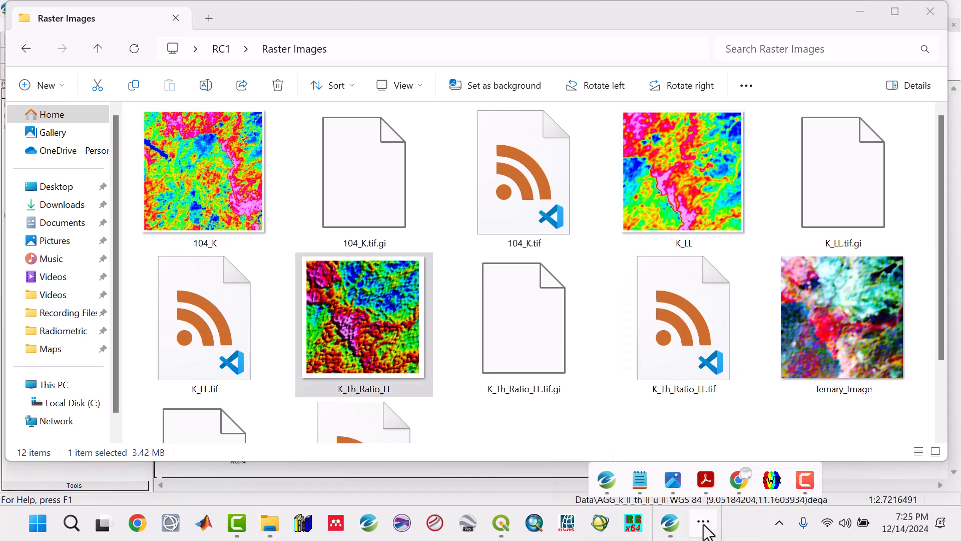
pyautogui.moveTo(673, 480)
pyautogui.click(648, 426)
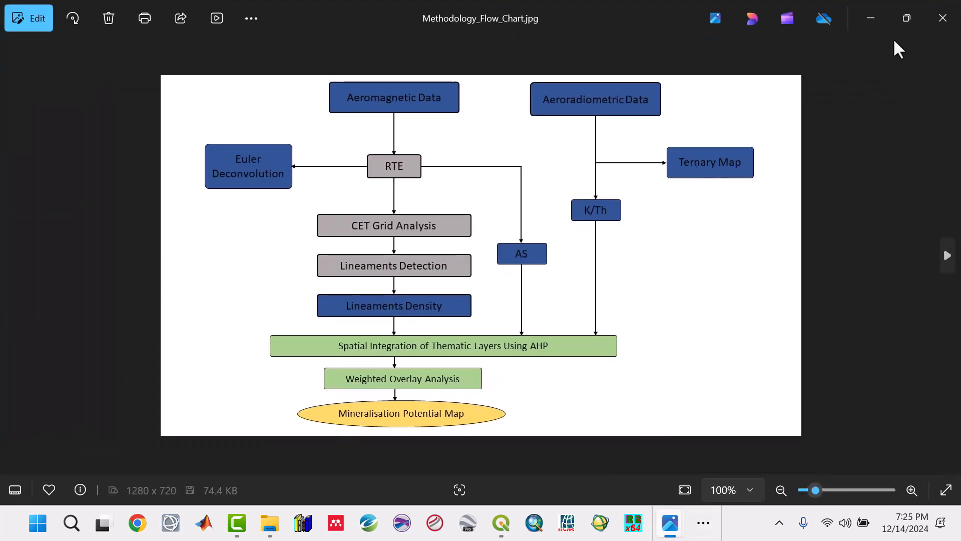
# Return to the Raster Images folder and review the K_LL, Ternary_Image and K_Th_Ratio_LL files along with the remaining exports.
pyautogui.click(871, 18)
pyautogui.click(829, 341)
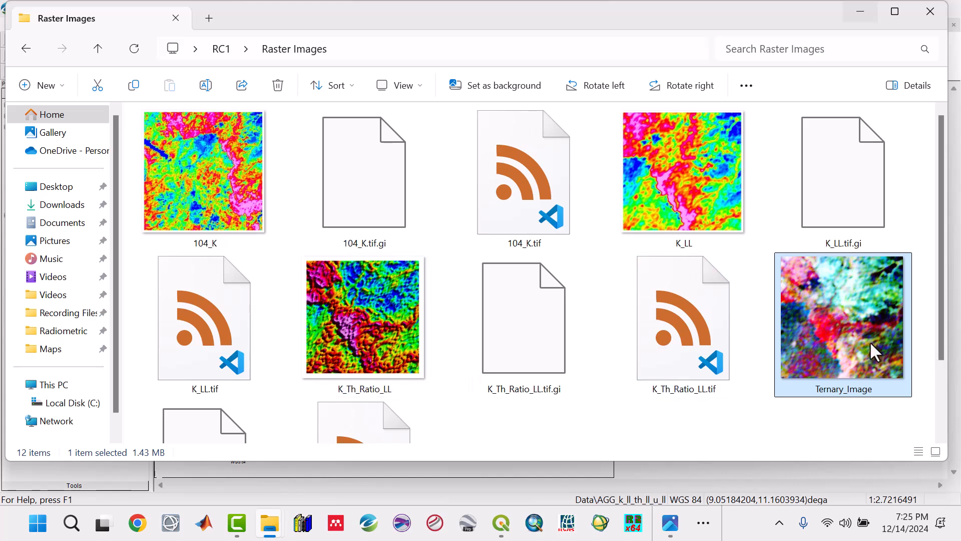
pyautogui.click(676, 197)
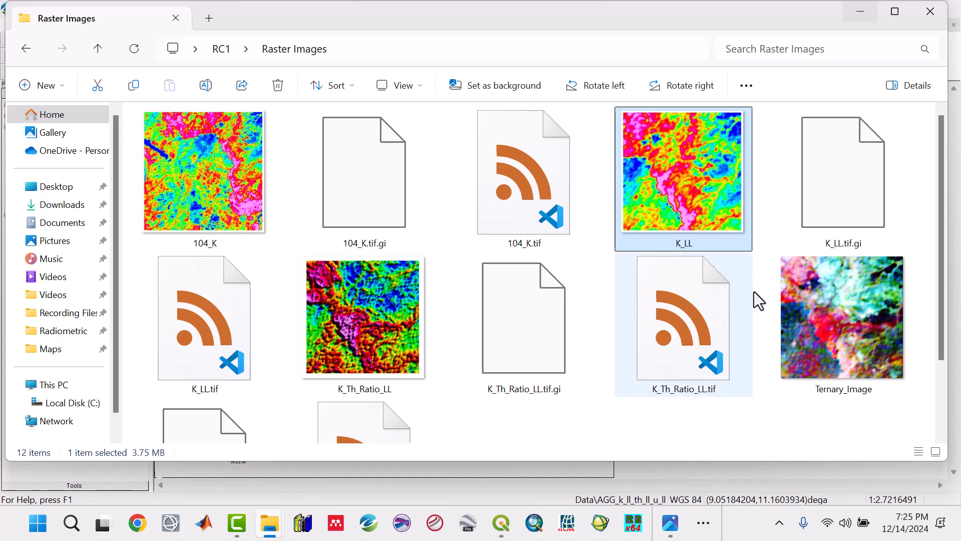
pyautogui.click(812, 339)
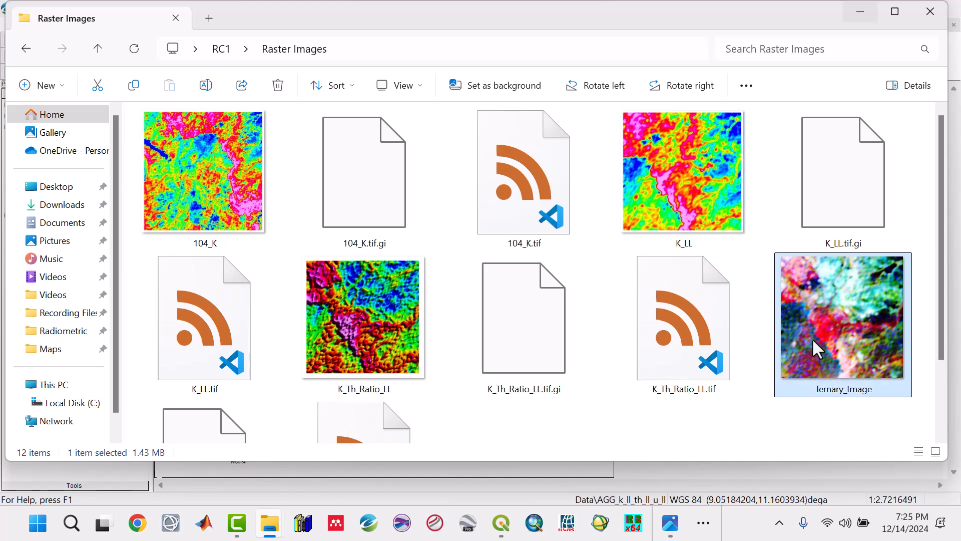
pyautogui.click(343, 335)
pyautogui.scroll(-2, 343, 334)
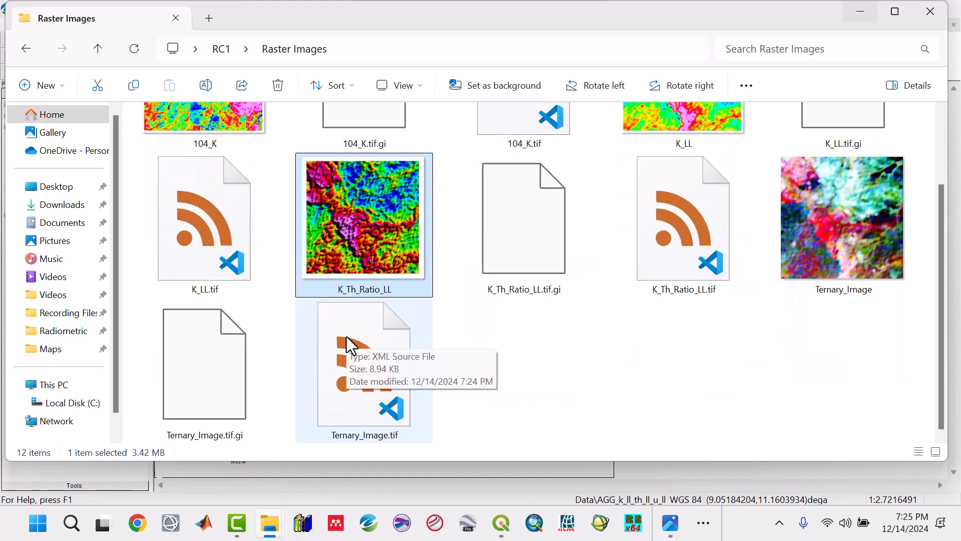
pyautogui.scroll(2, 346, 337)
# Switch back to Oasis montaj, close all open documents while saving the modified Ternary_Map.map, and collapse the Maps group.
pyautogui.click(861, 11)
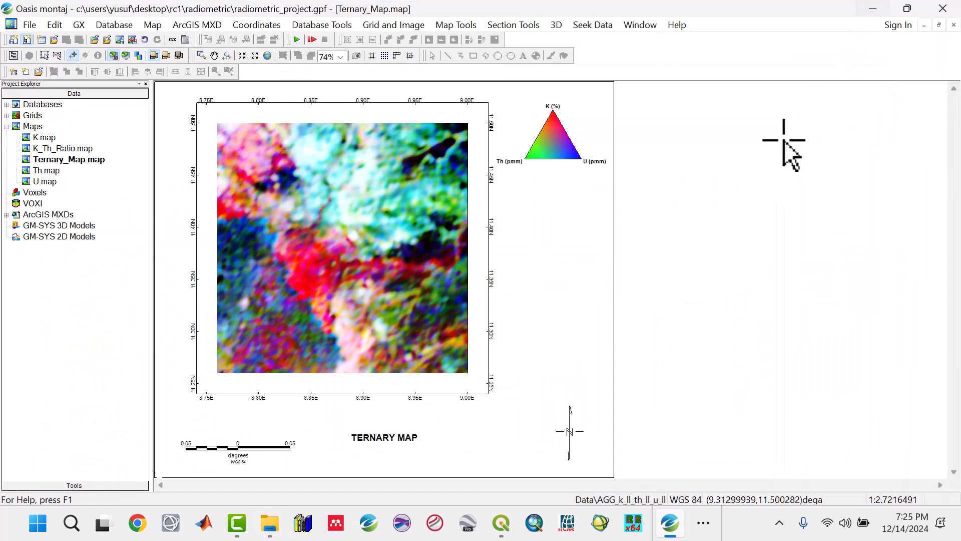
pyautogui.click(635, 23)
pyautogui.click(641, 121)
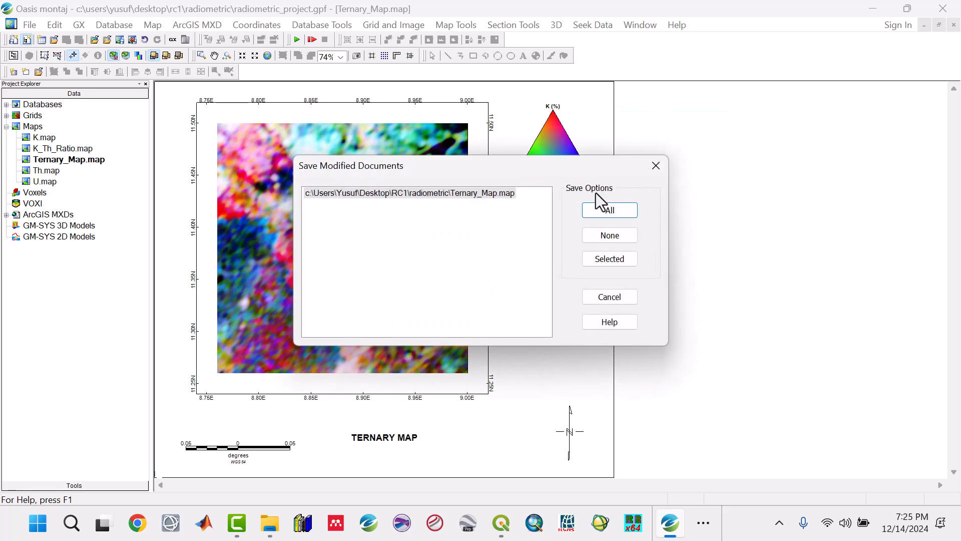
pyautogui.click(592, 207)
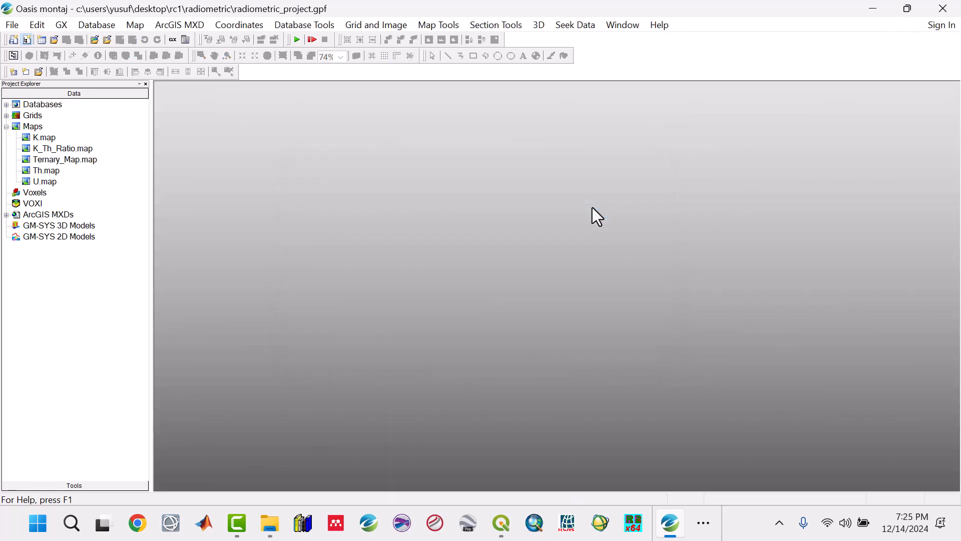
pyautogui.click(6, 127)
# Save the radiometric_project project and make the Project Explorer slightly narrower.
pyautogui.click(12, 24)
pyautogui.moveTo(17, 42)
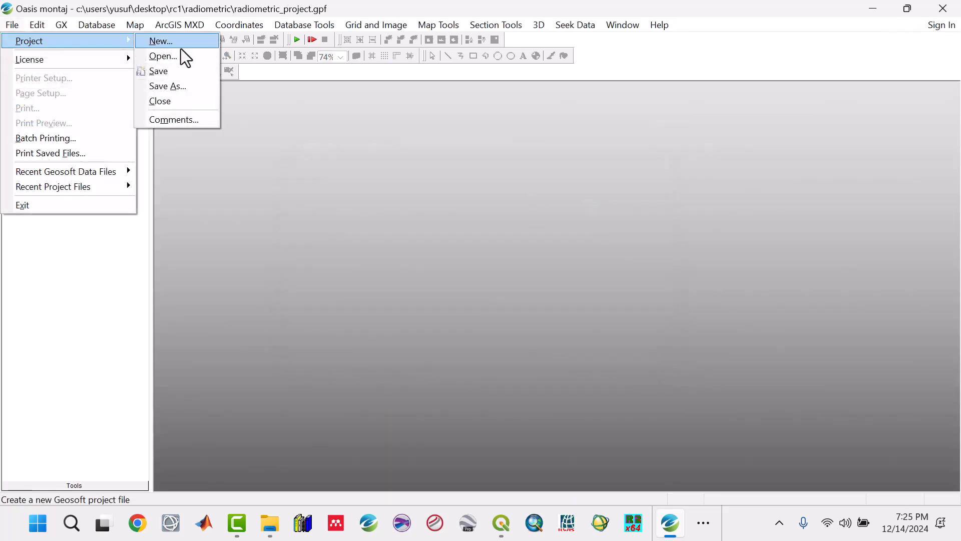
pyautogui.click(174, 70)
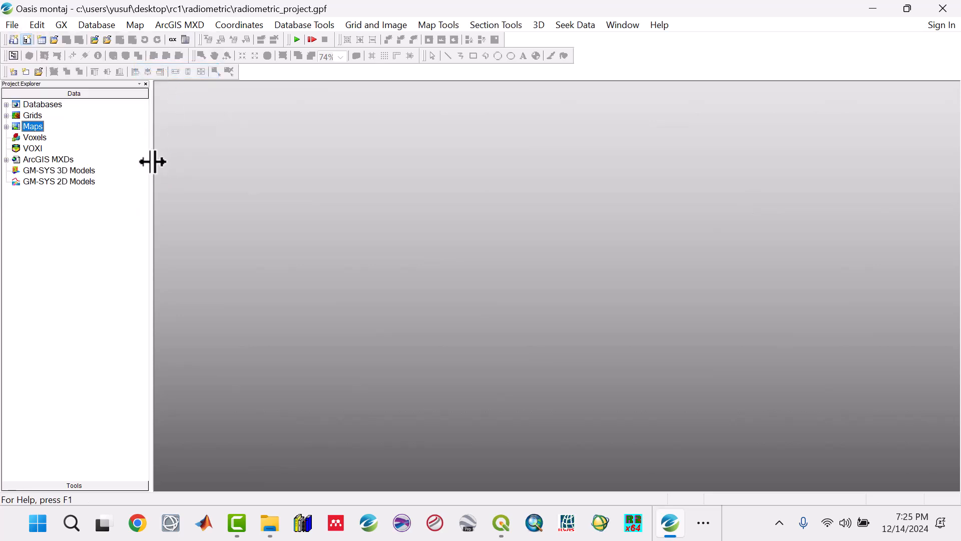
pyautogui.moveTo(150, 161); pyautogui.dragTo(120, 161)
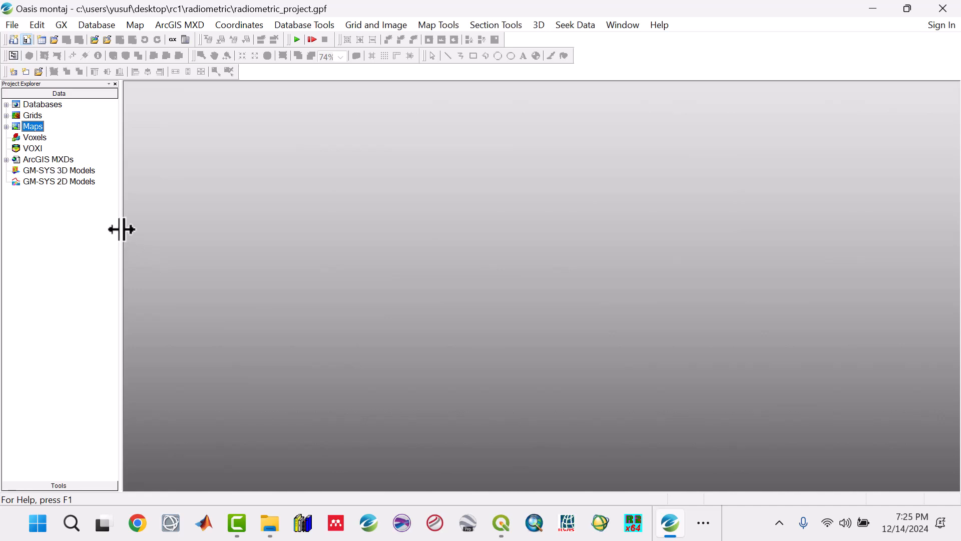
pyautogui.moveTo(120, 230); pyautogui.dragTo(139, 227)
# Save the radiometric project once more and exit Oasis montaj.
pyautogui.click(12, 25)
pyautogui.moveTo(131, 42)
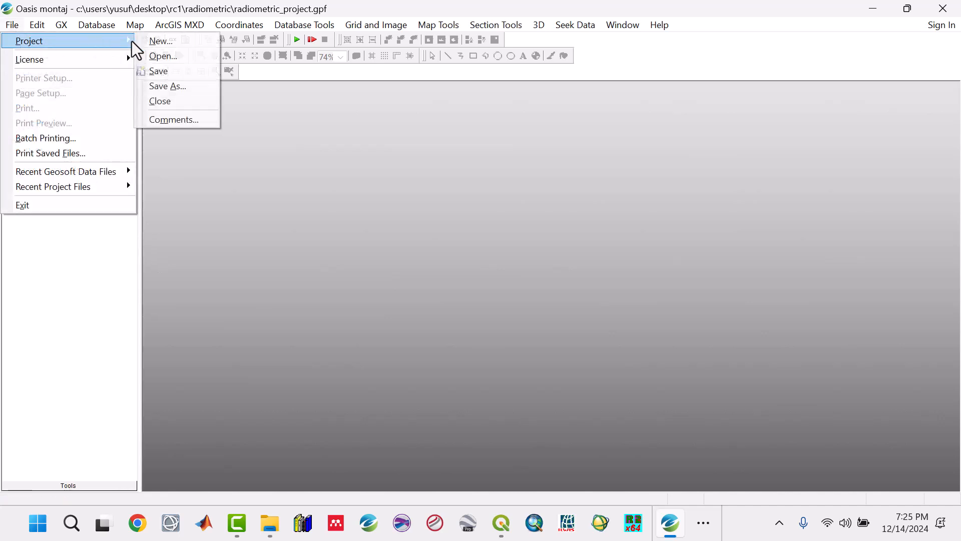
pyautogui.click(145, 68)
pyautogui.click(12, 26)
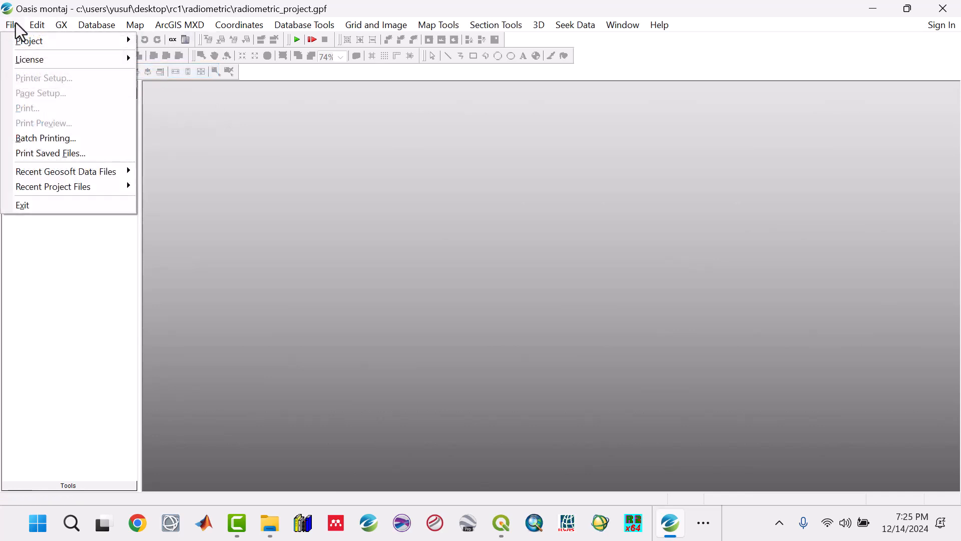
pyautogui.click(944, 9)
pyautogui.click(943, 8)
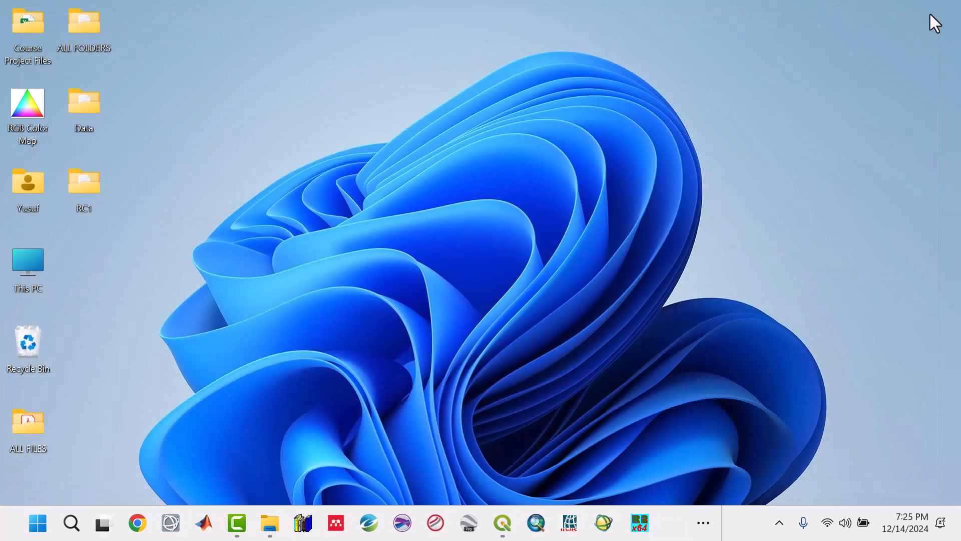